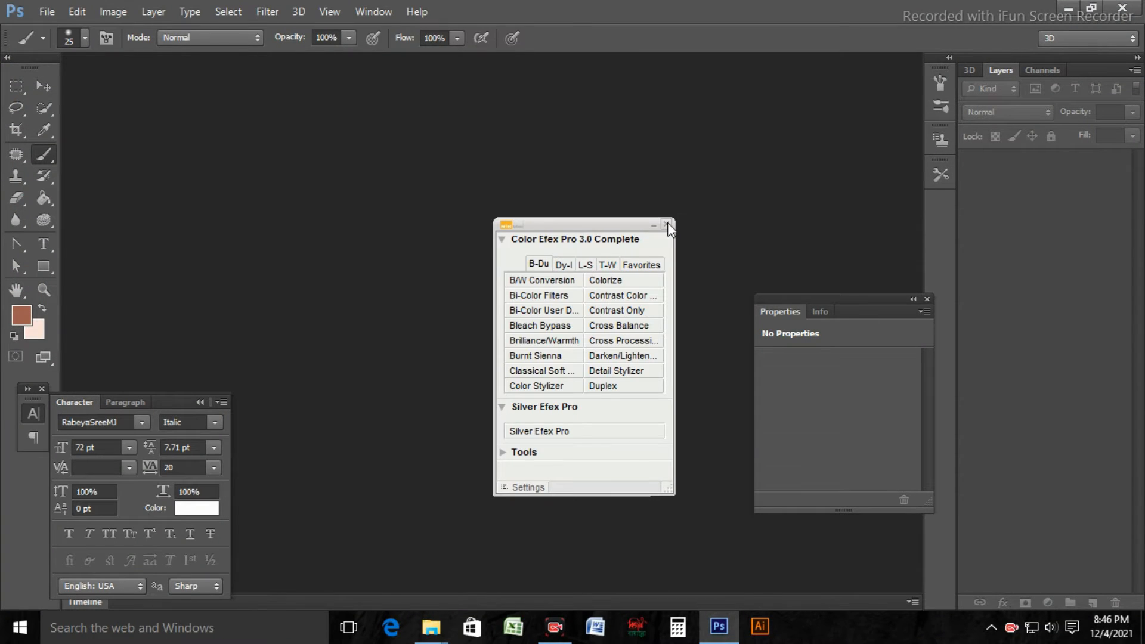
Close the Color Efex Pro panel and open the black-and-white photo of the hooded bald man with a long gray beard from the Desktop.
click(666, 223)
click(642, 226)
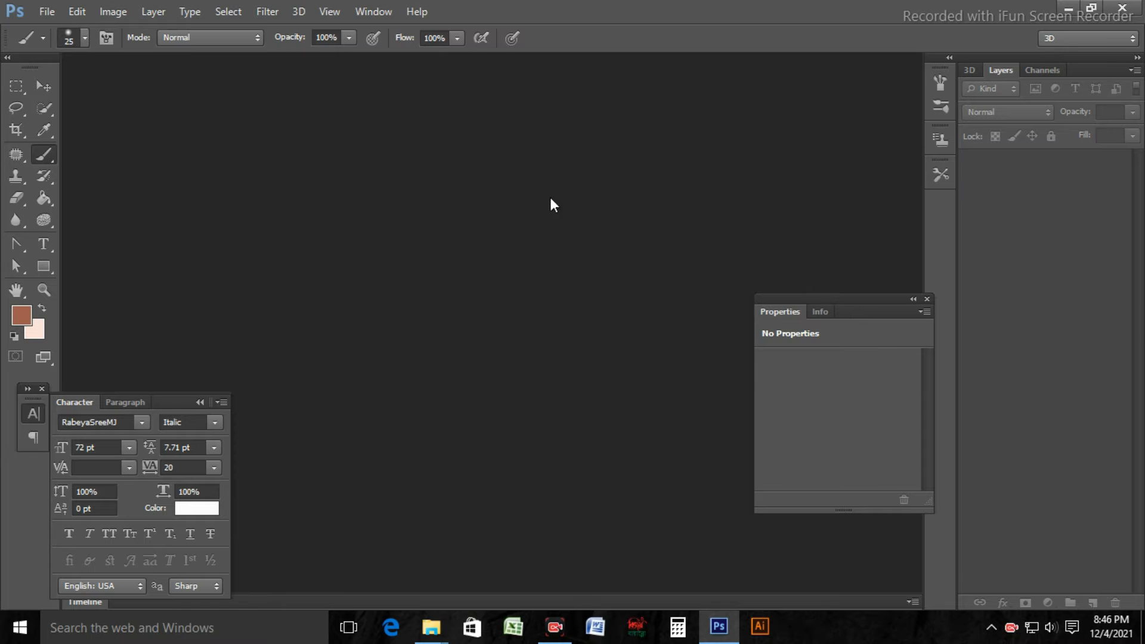
click(46, 12)
click(54, 48)
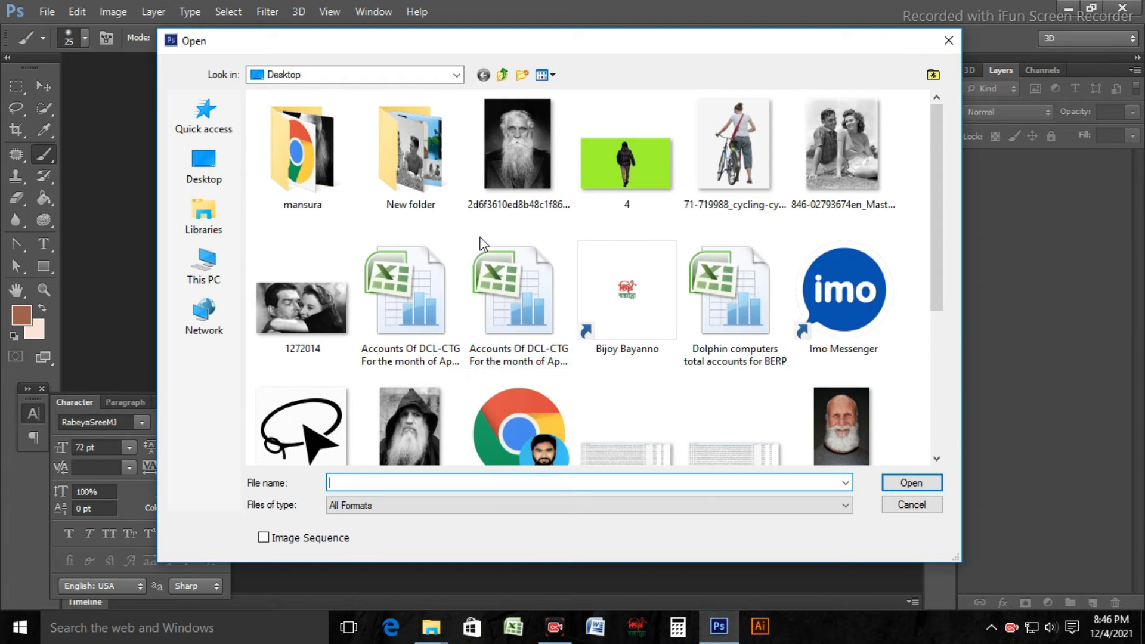
scroll(483, 243, down, 3)
click(412, 228)
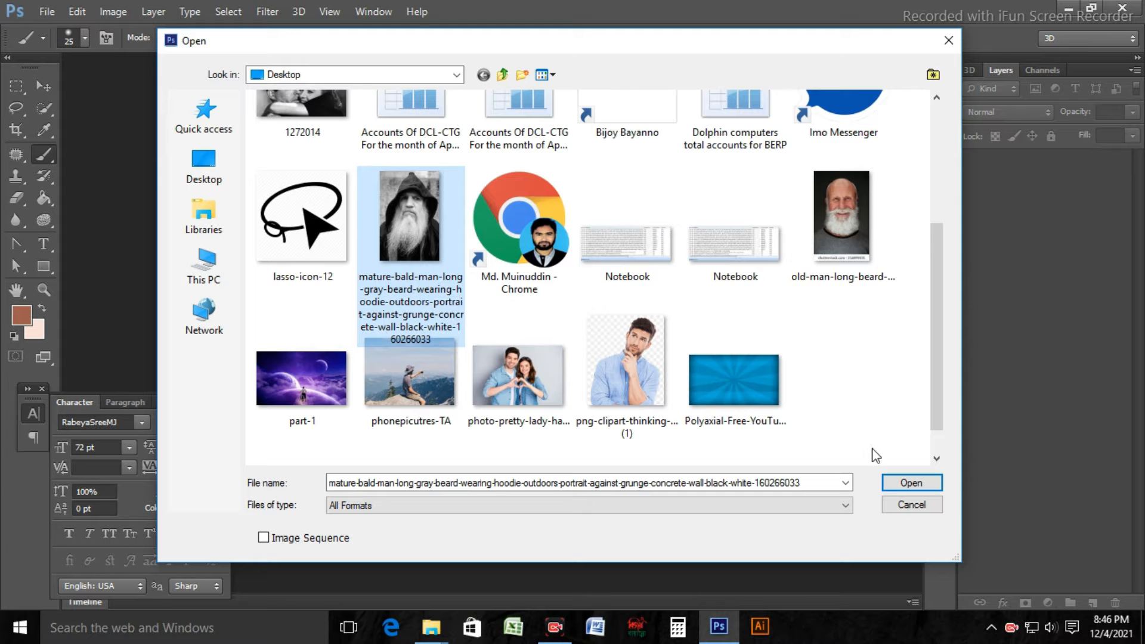
click(909, 482)
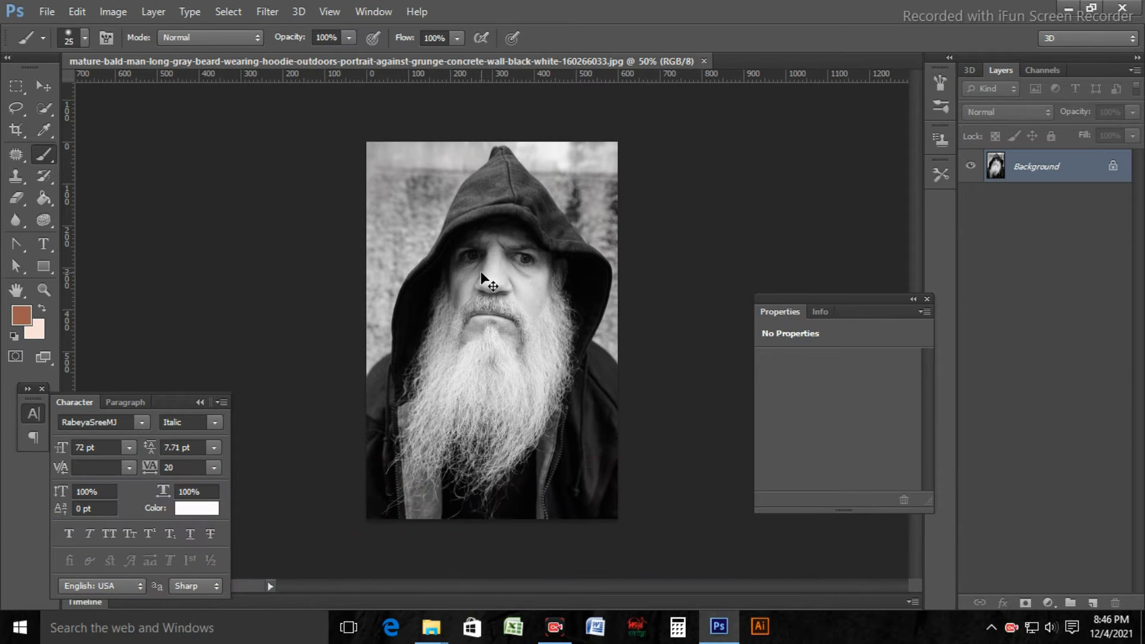
key(ctrl+plus)
key(ctrl+plus)
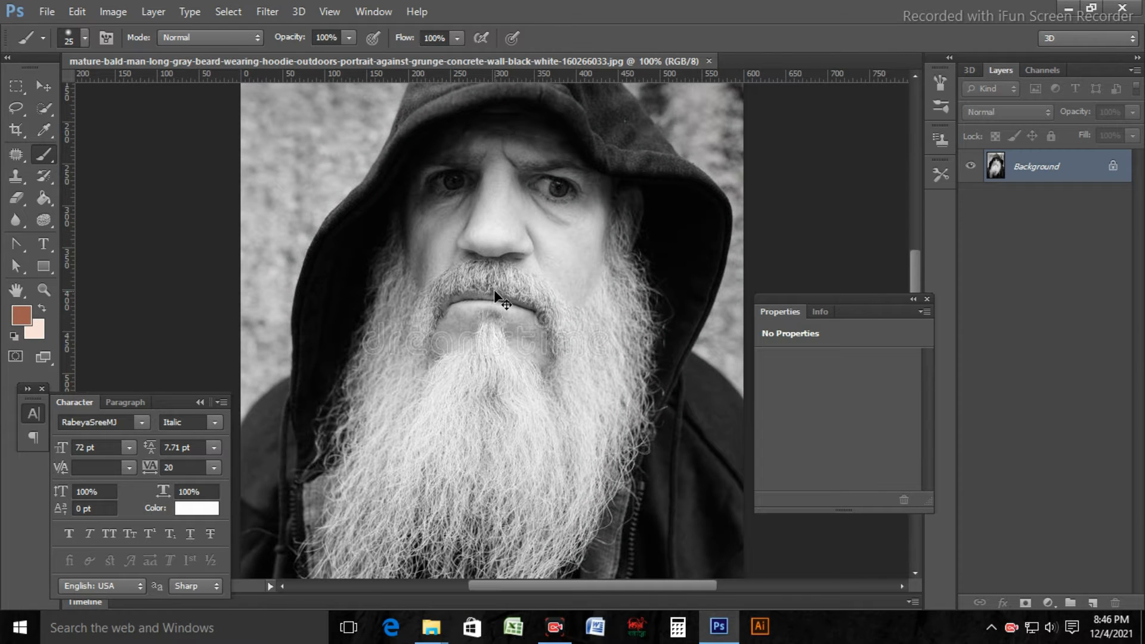
key(ctrl+minus)
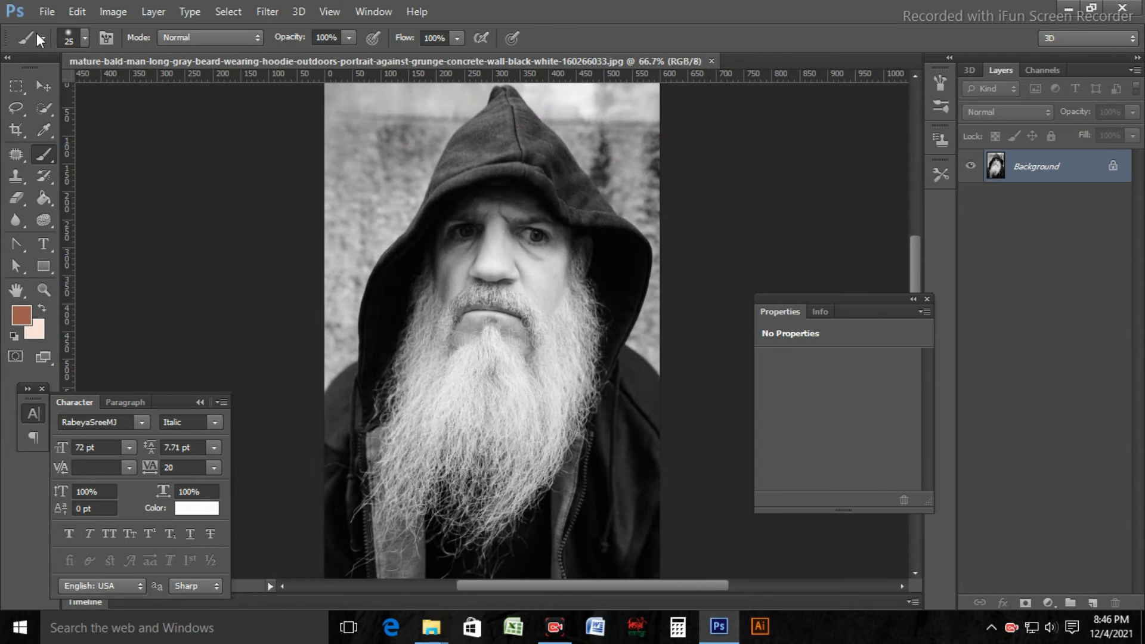
Start placing an image into the document and browse to New folder on the Desktop.
click(47, 13)
click(60, 286)
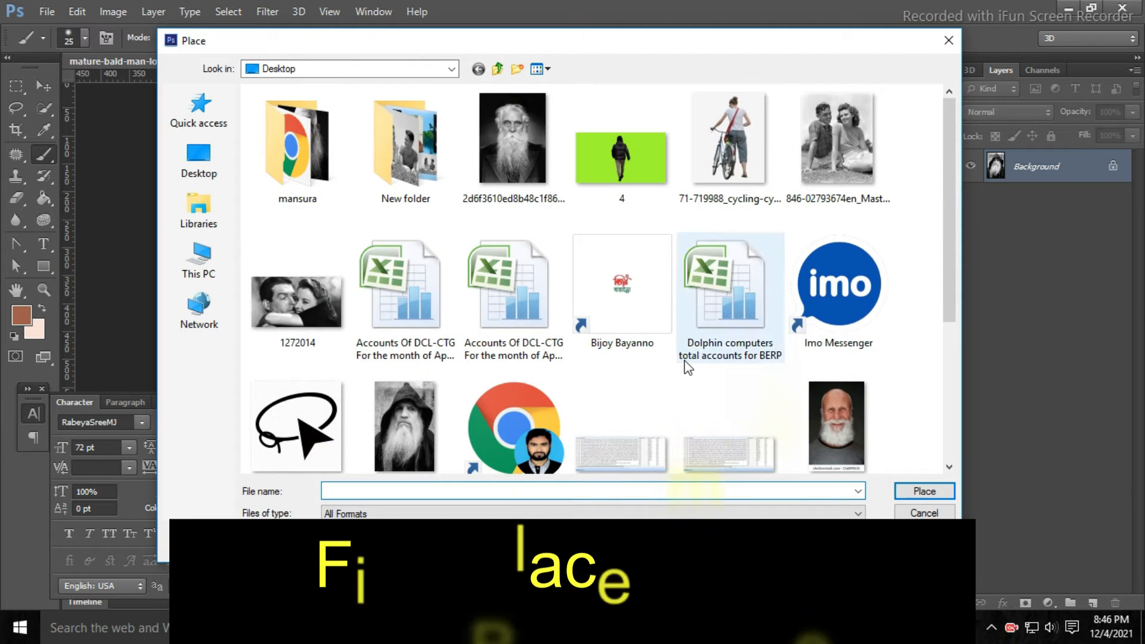
scroll(685, 359, down, 3)
scroll(487, 306, up, 3)
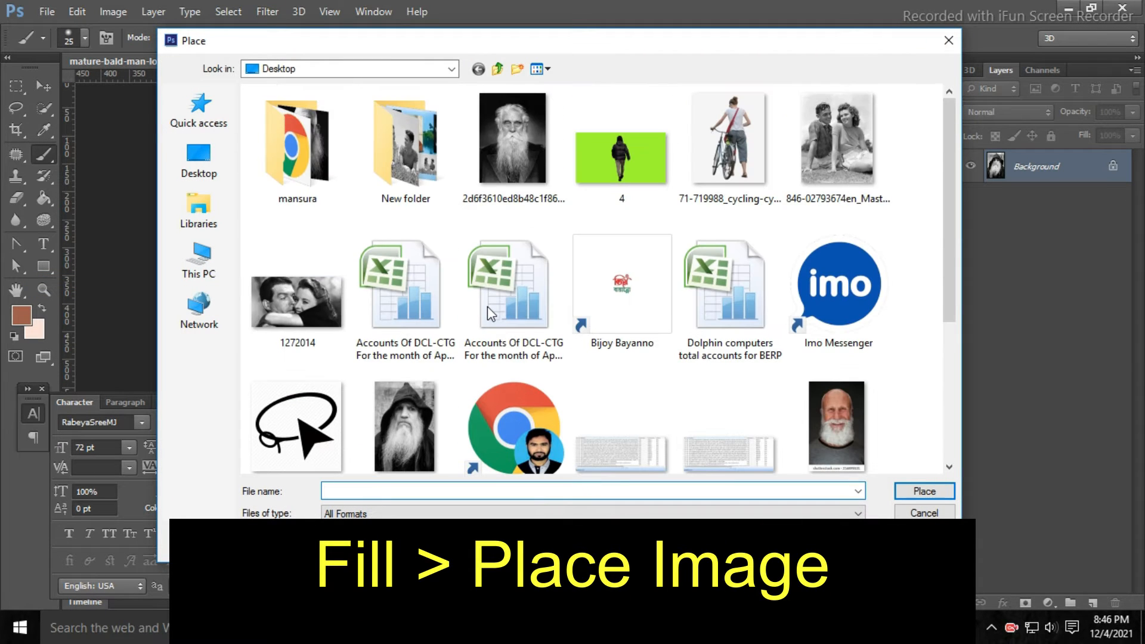
double_click(303, 156)
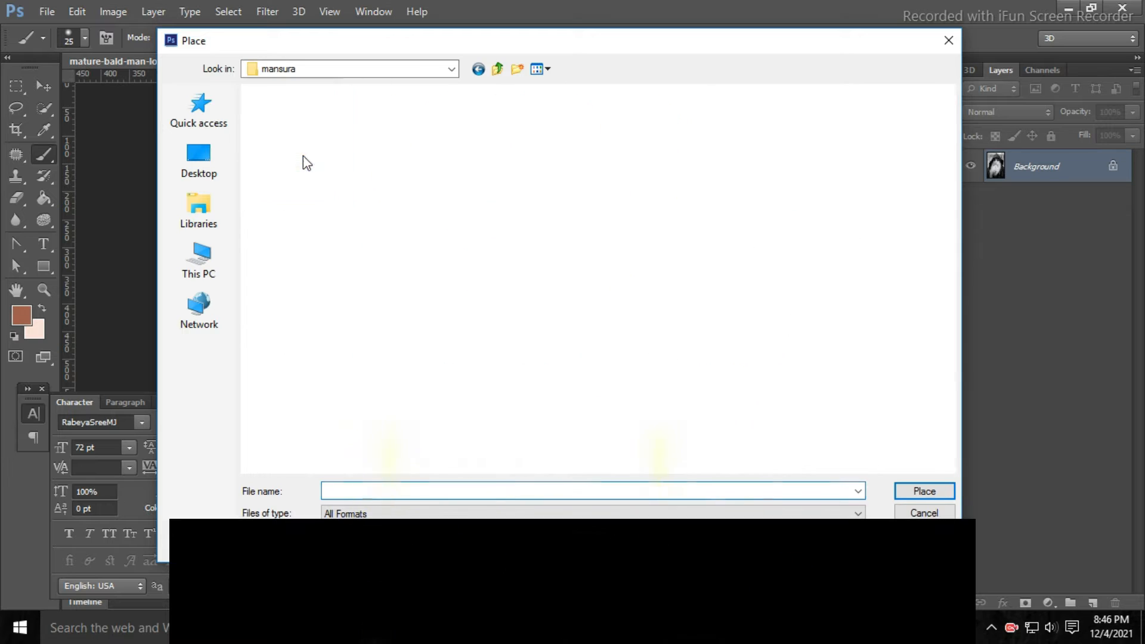
click(452, 70)
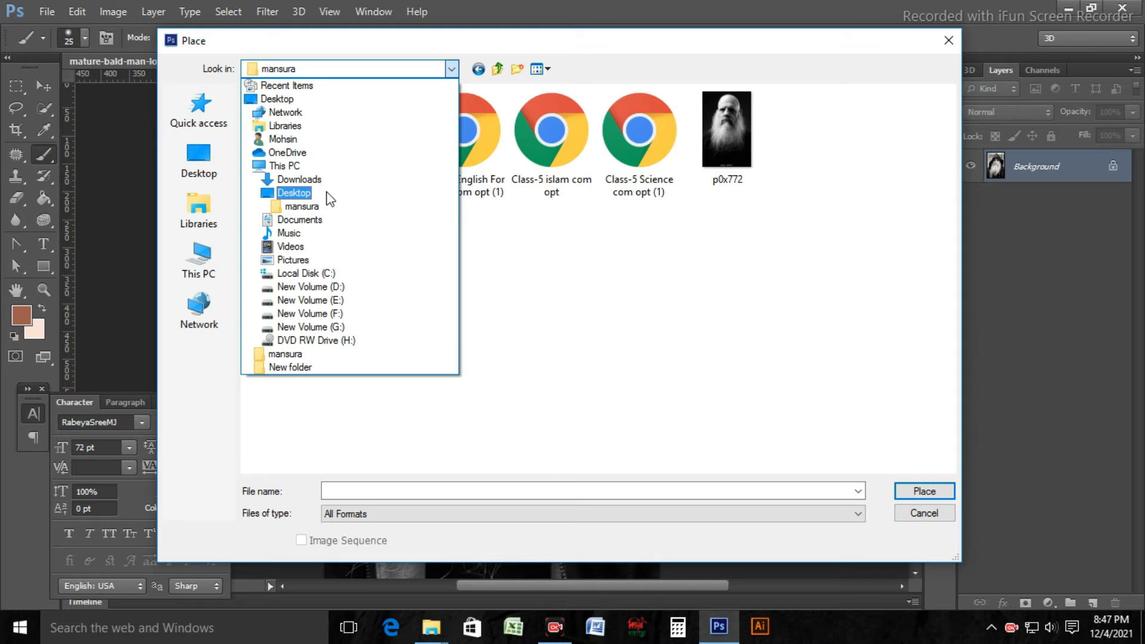
click(330, 196)
double_click(423, 149)
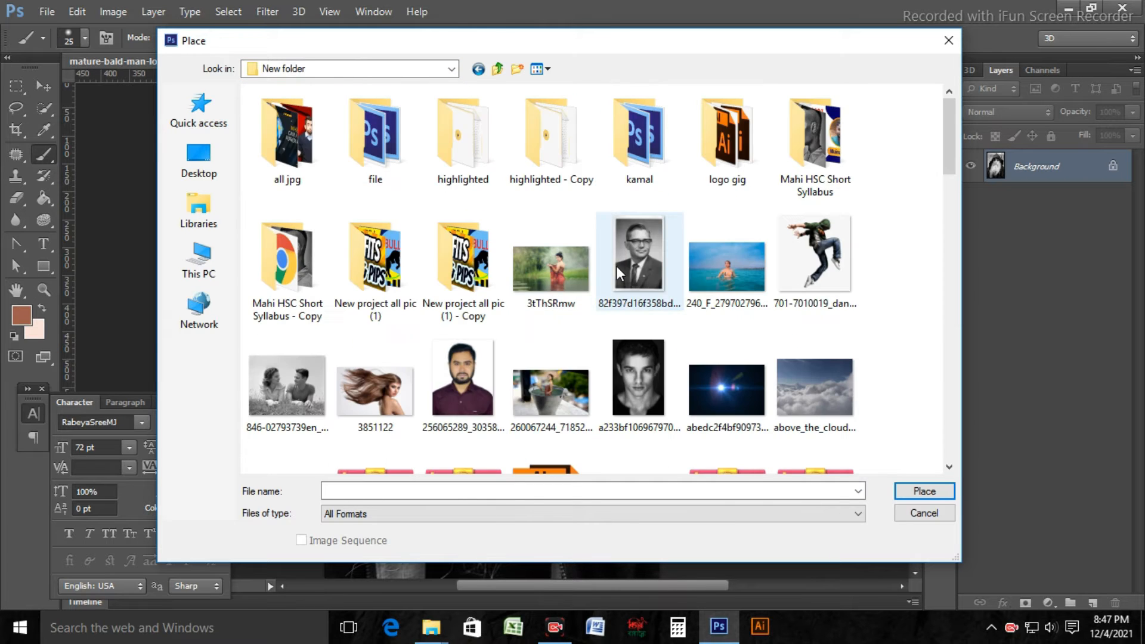
Place the color portrait images (2) from New folder over the hooded man photo at its default size.
scroll(616, 266, down, 3)
scroll(634, 298, down, 5)
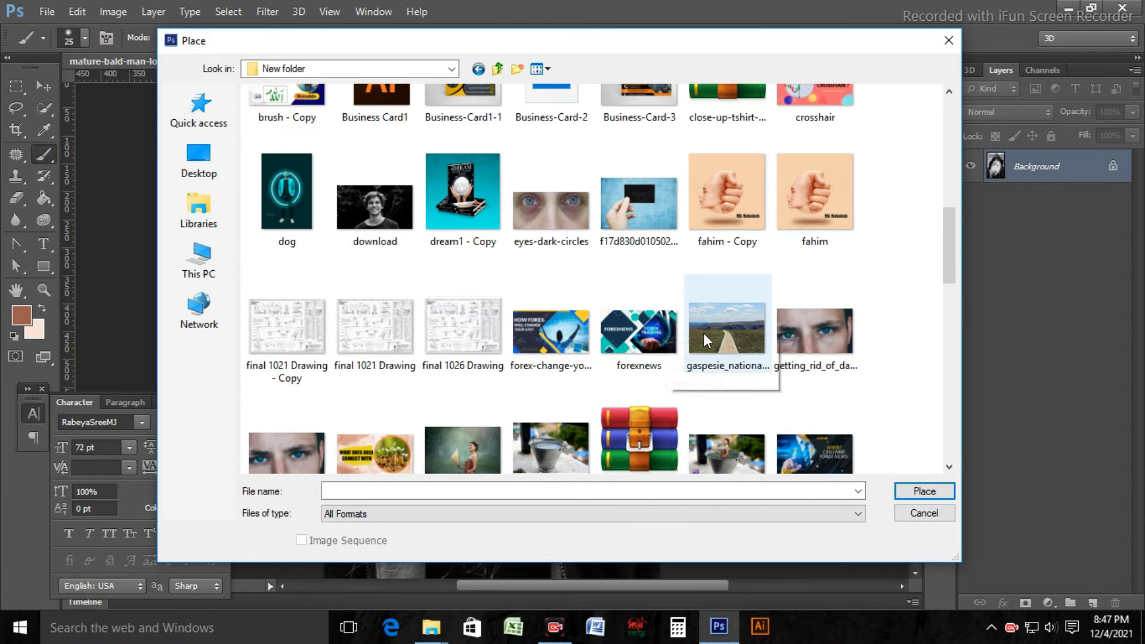
scroll(703, 333, down, 3)
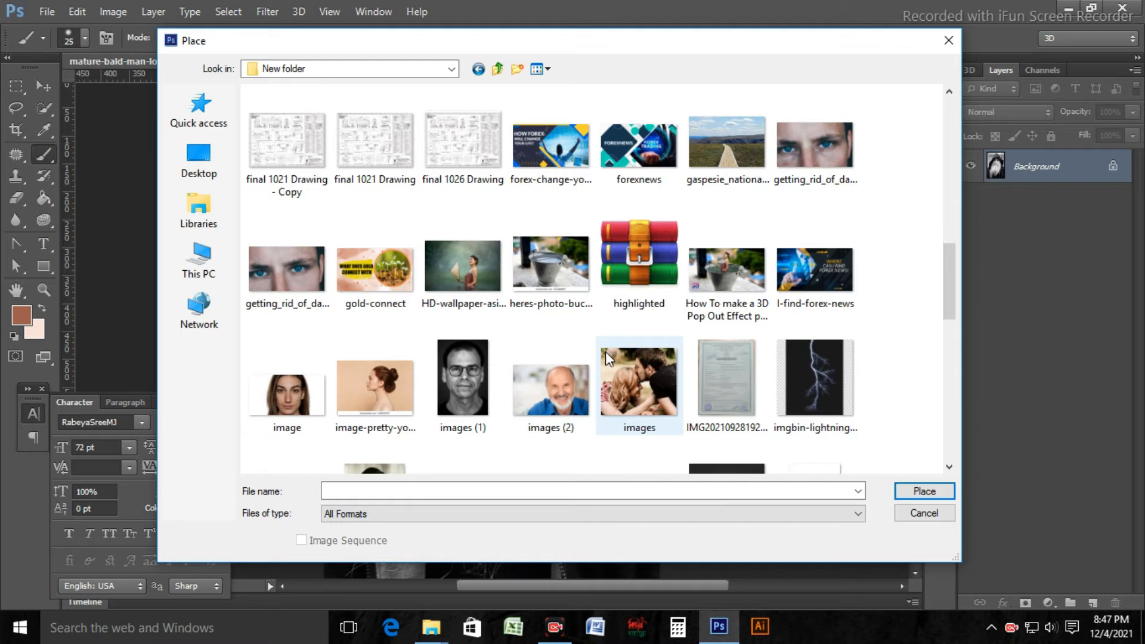
scroll(606, 351, down, 3)
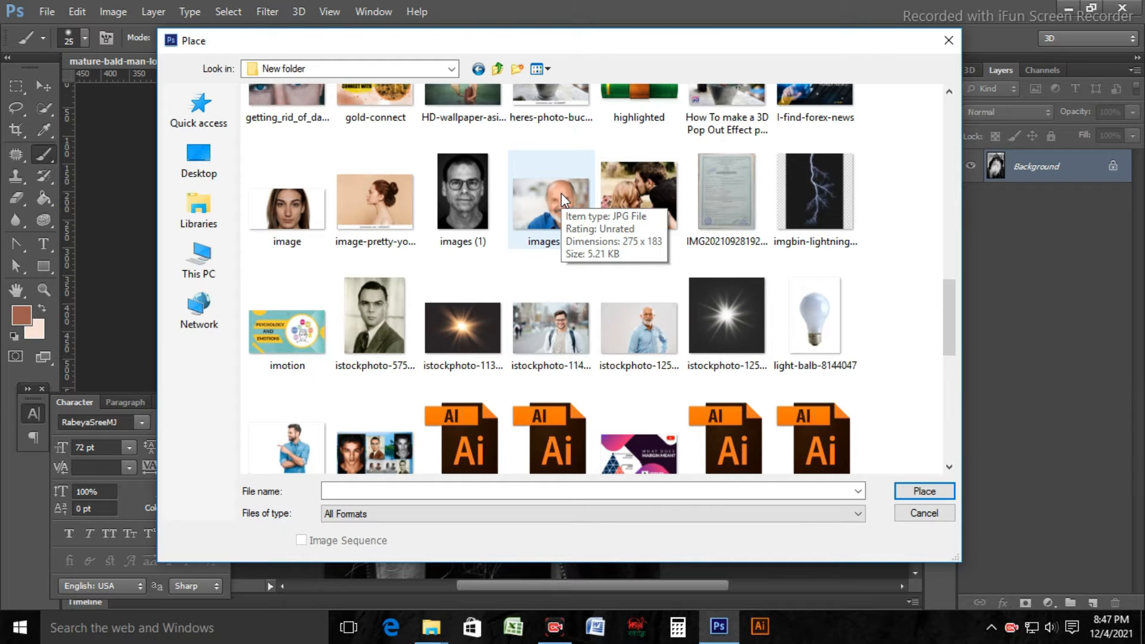
scroll(756, 152, up, 9)
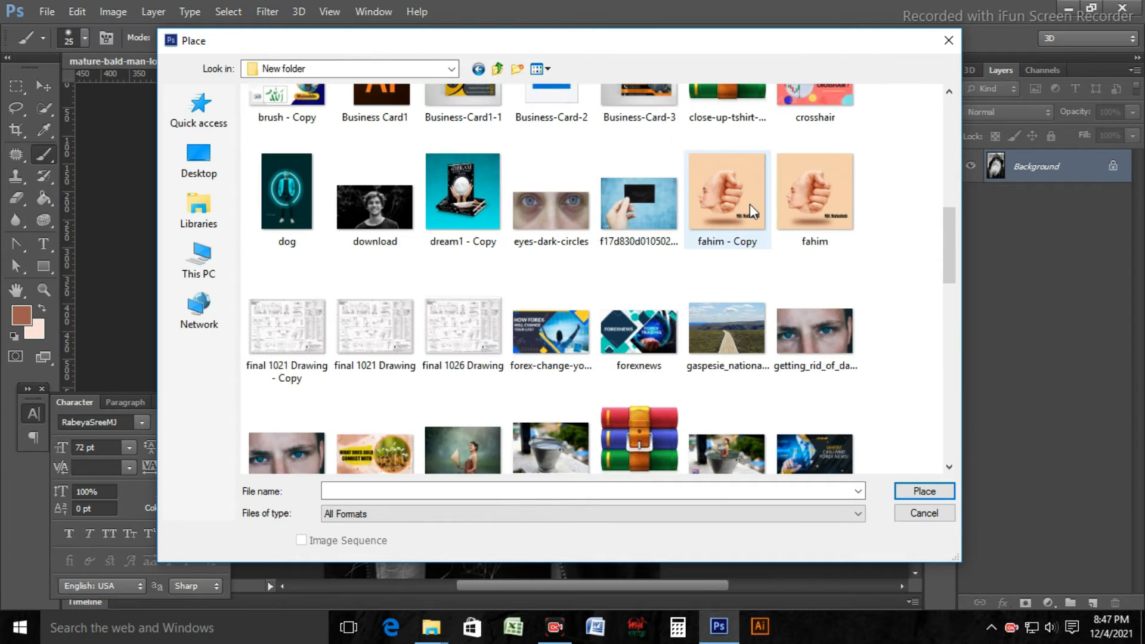
scroll(749, 204, down, 9)
click(562, 202)
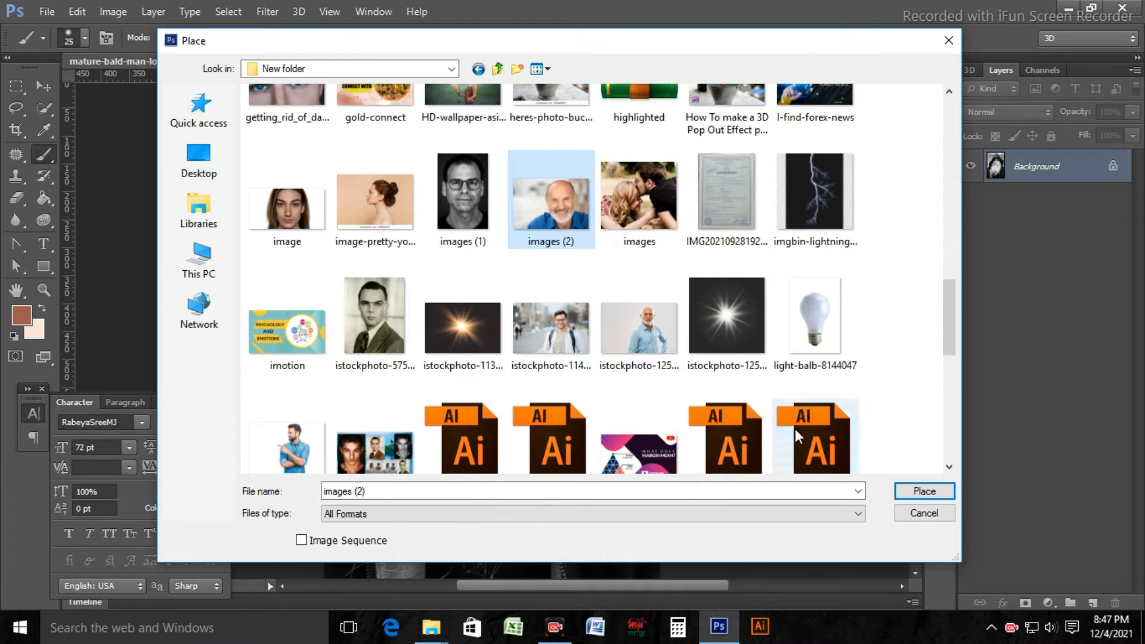
click(914, 495)
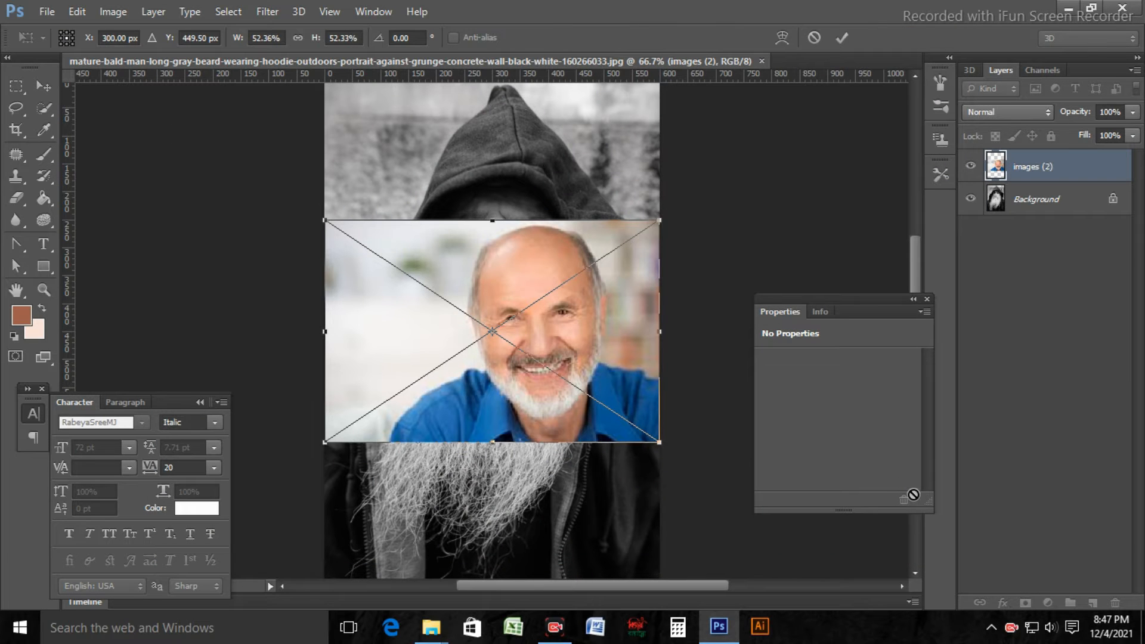
click(845, 38)
Add a new empty layer above the placed images (2) portrait.
key(b)
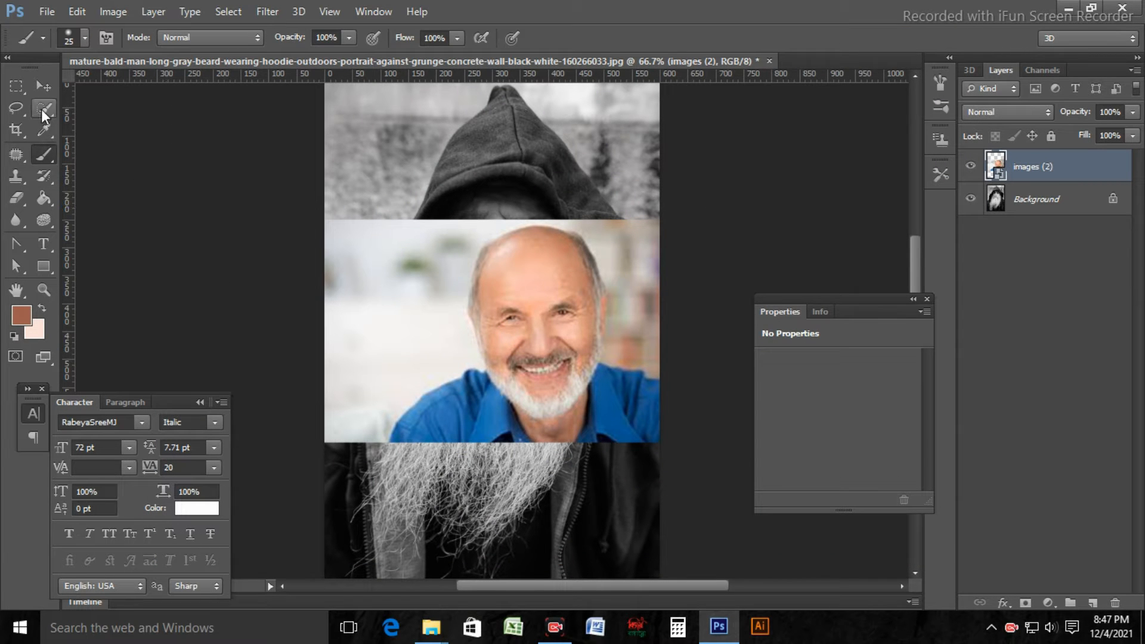
click(41, 126)
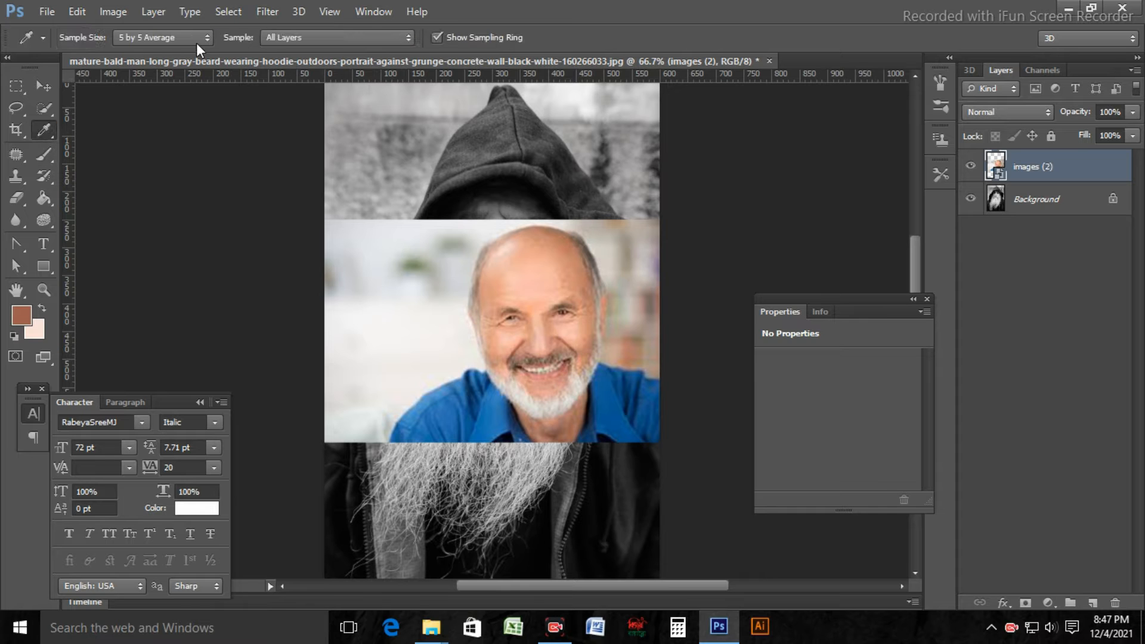
click(1054, 198)
click(1047, 169)
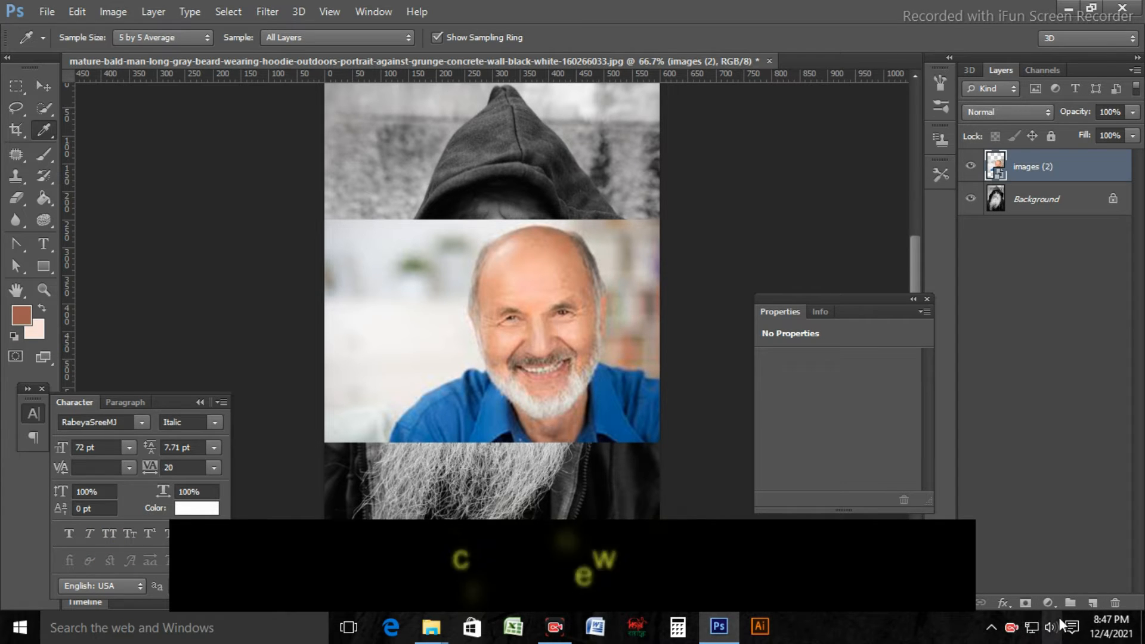
click(1092, 602)
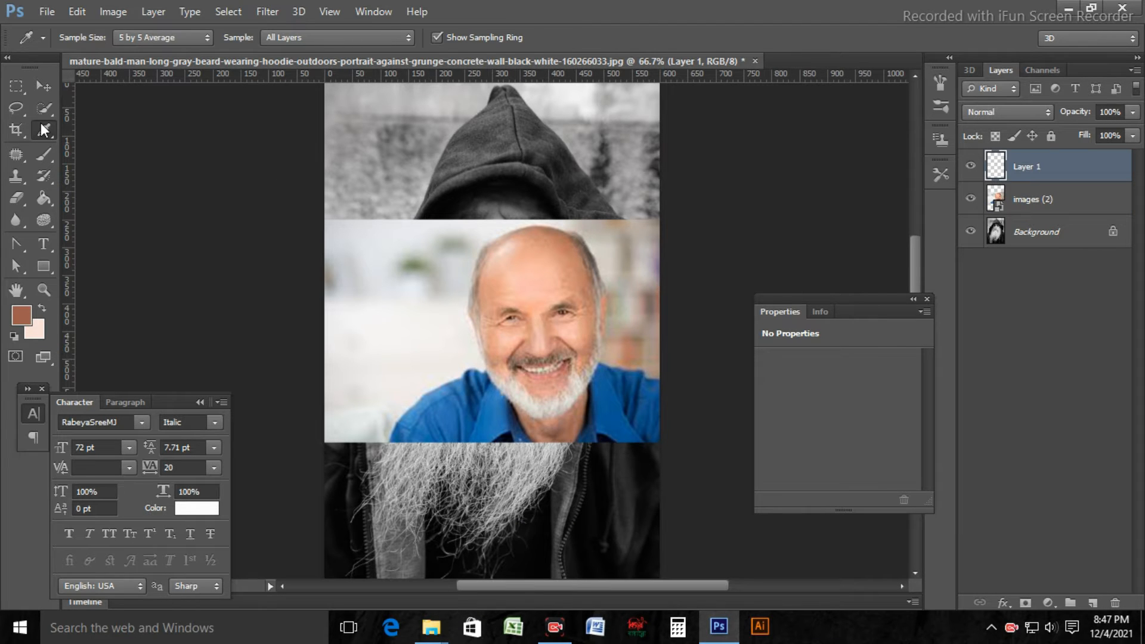
Set the Eyedropper to a 5 by 5 Average sample size, sampling All Layers.
click(208, 37)
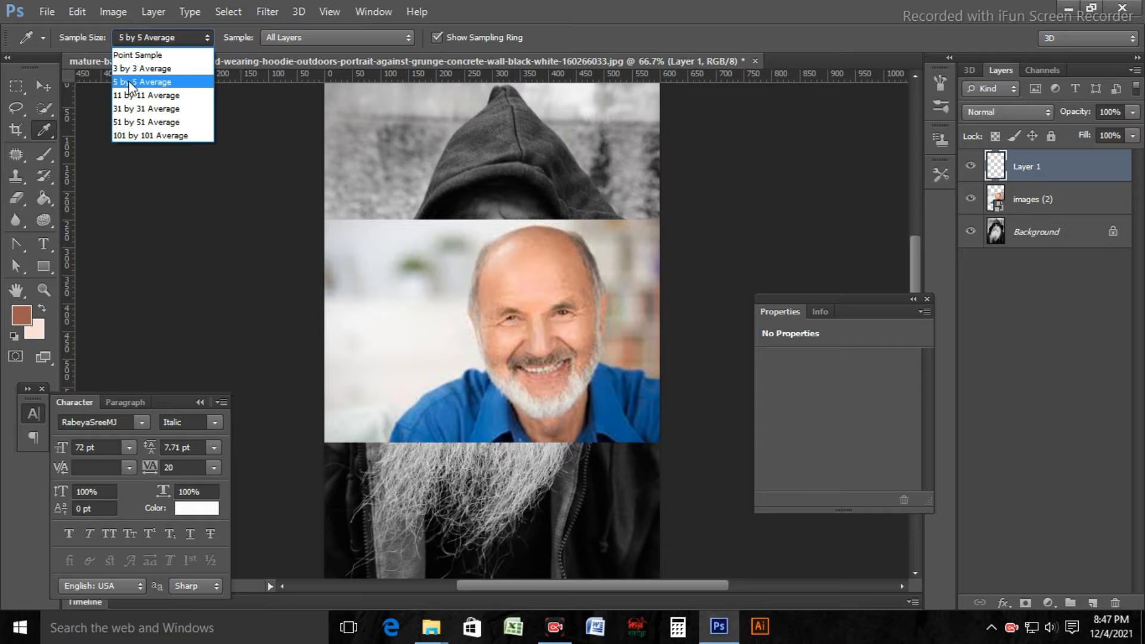
click(152, 81)
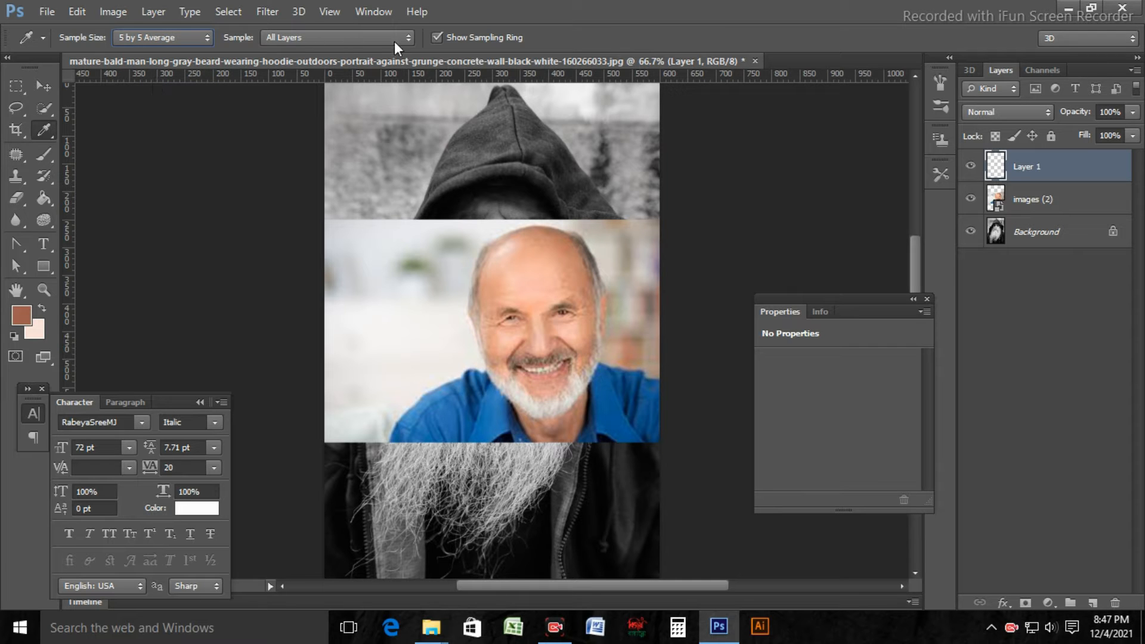
click(410, 38)
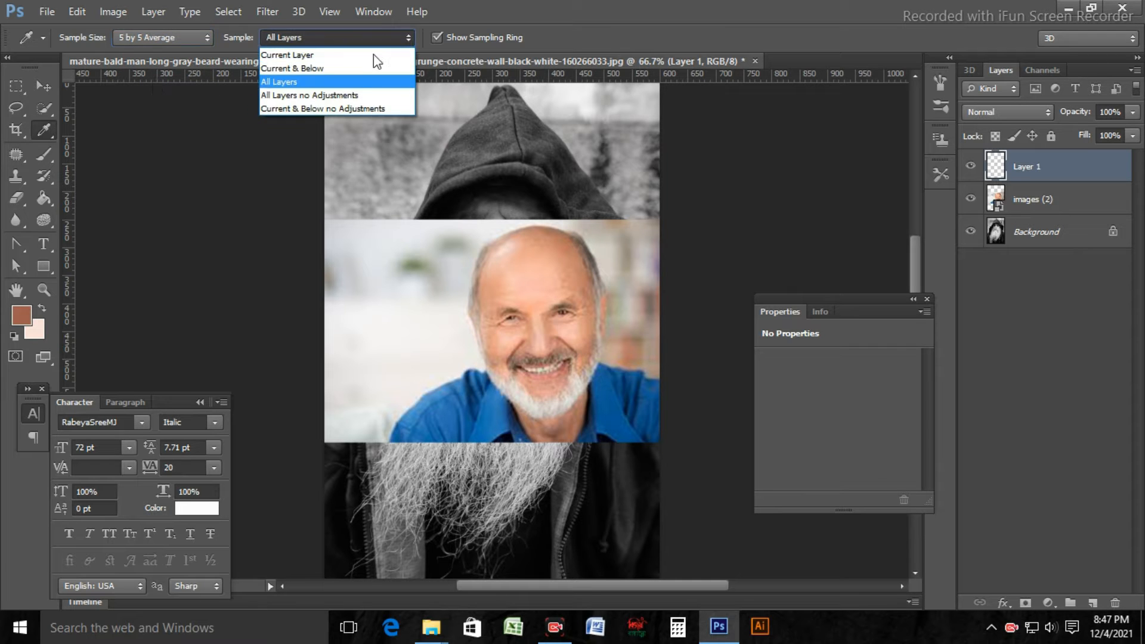
click(309, 81)
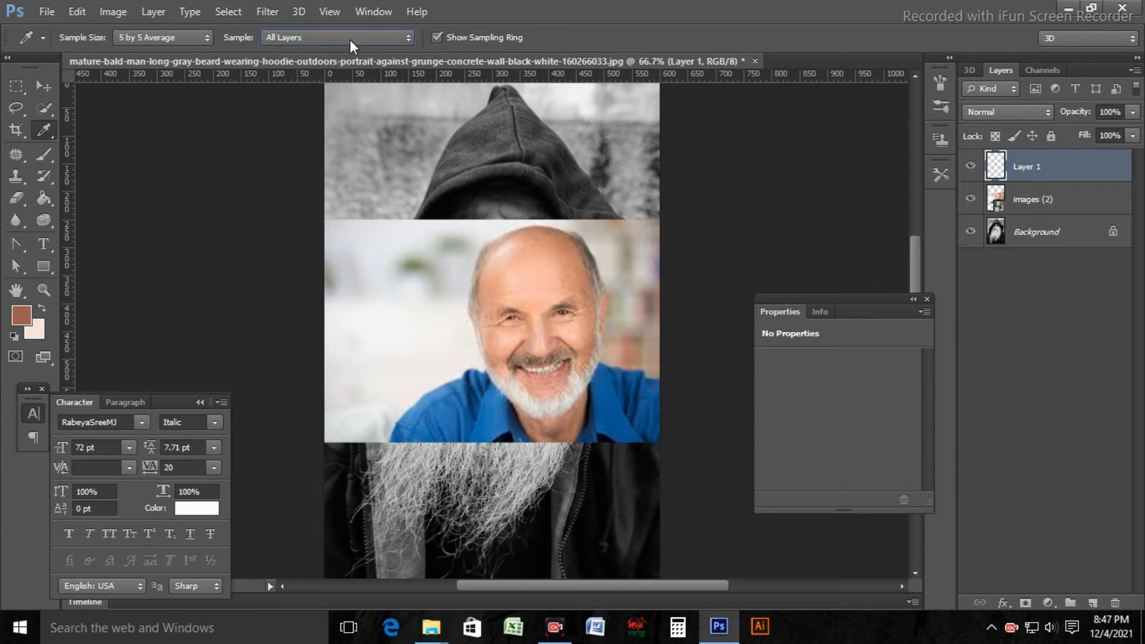
Set up the Brush tool with a hard round tip at 36 px and 100% hardness.
click(43, 156)
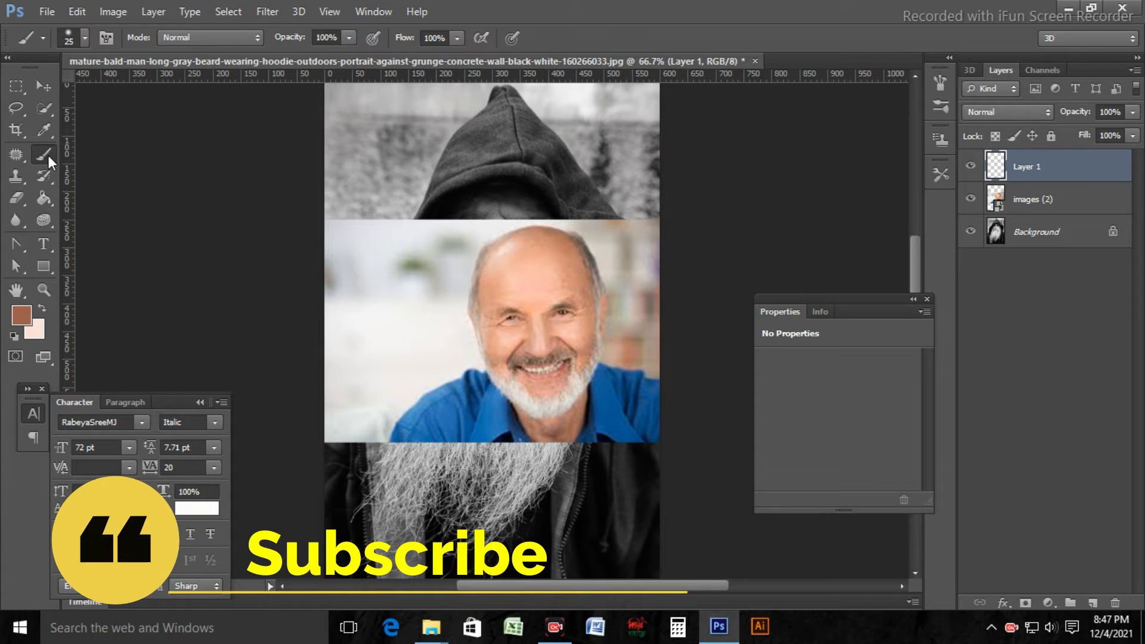
click(84, 37)
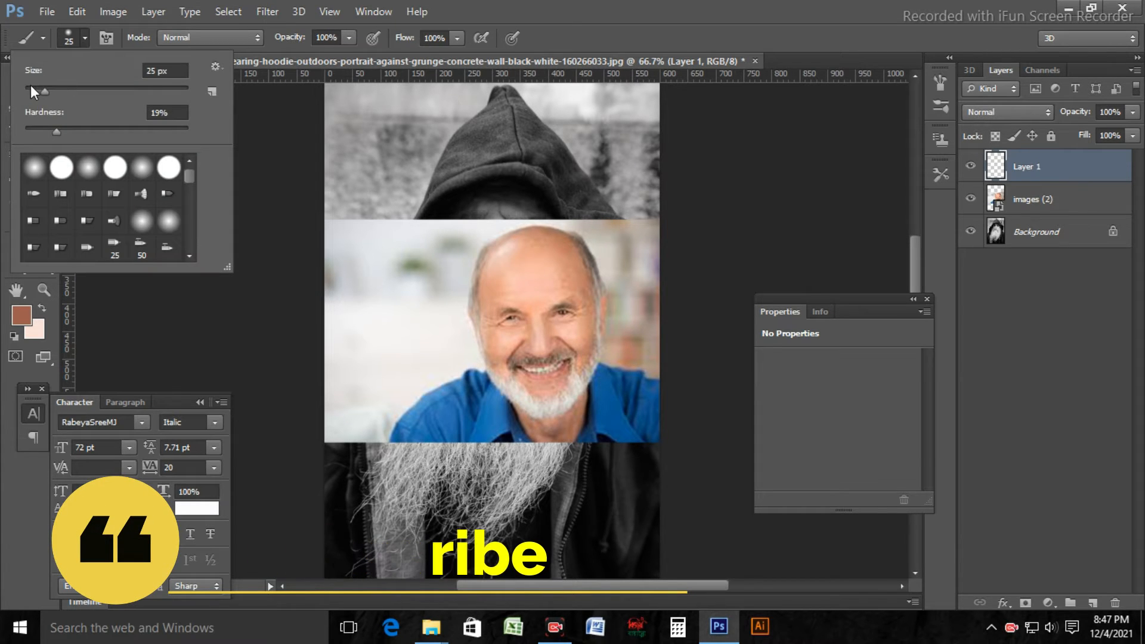
drag(41, 87, 49, 88)
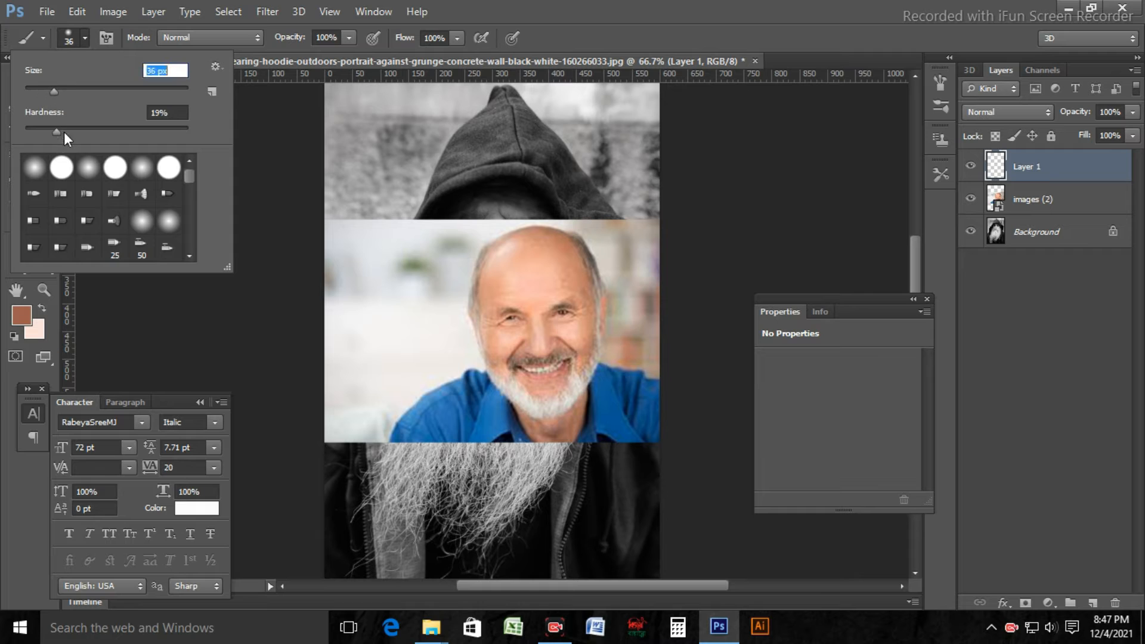
click(59, 168)
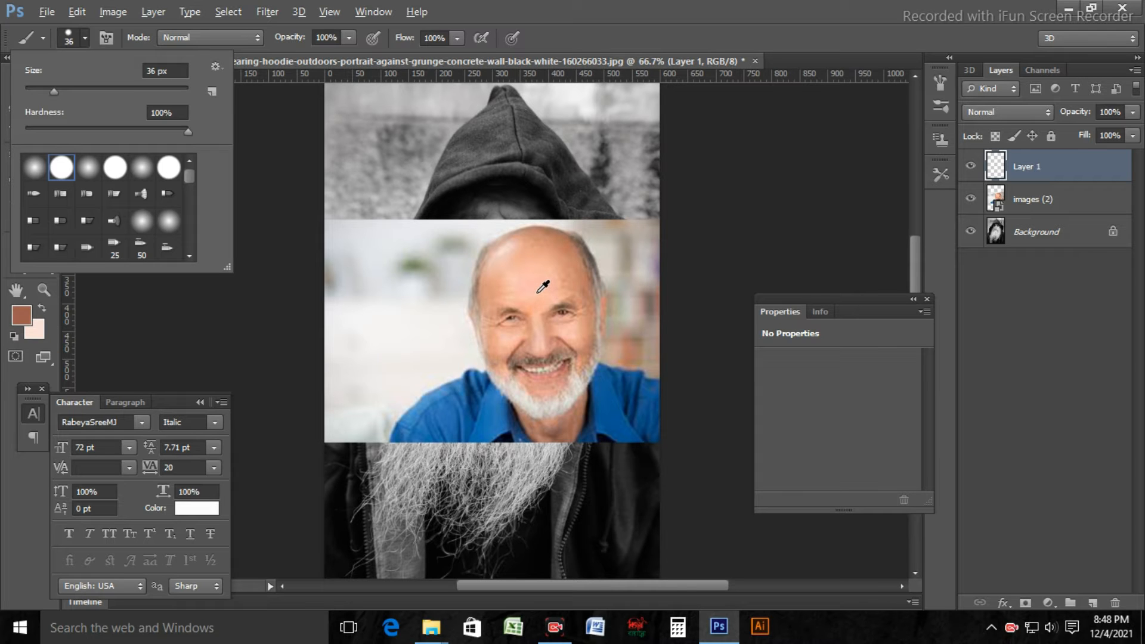
Try a test swatch of the sampled forehead skin color across the photo's upper right background, and undo the stroke.
alt+click(542, 286)
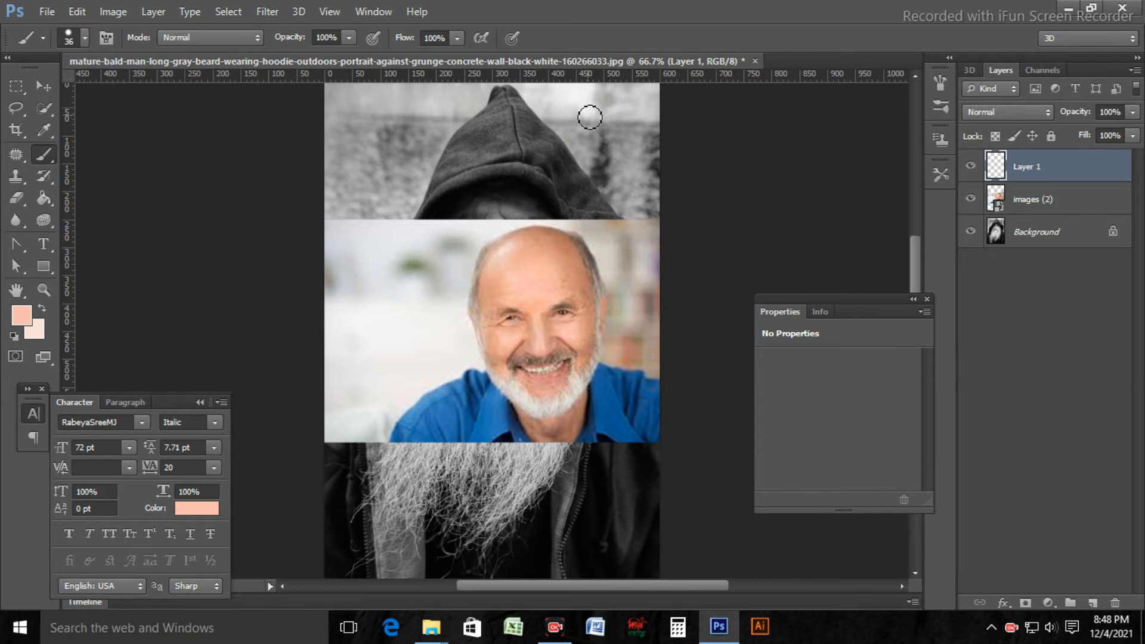
drag(590, 110, 701, 114)
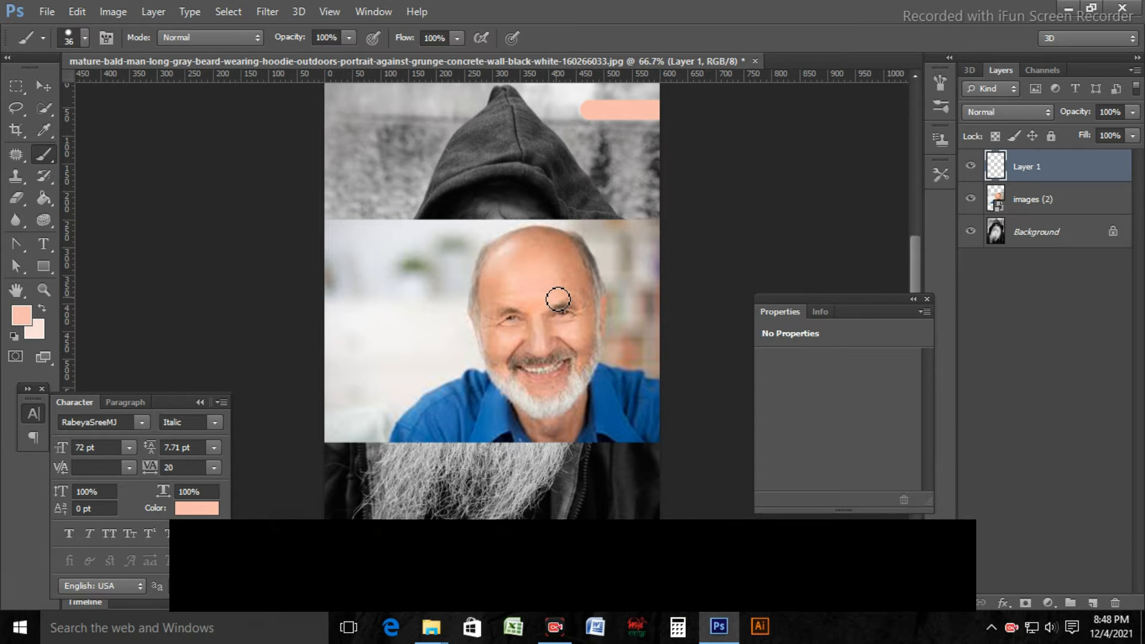
key(alt)
key(alt)
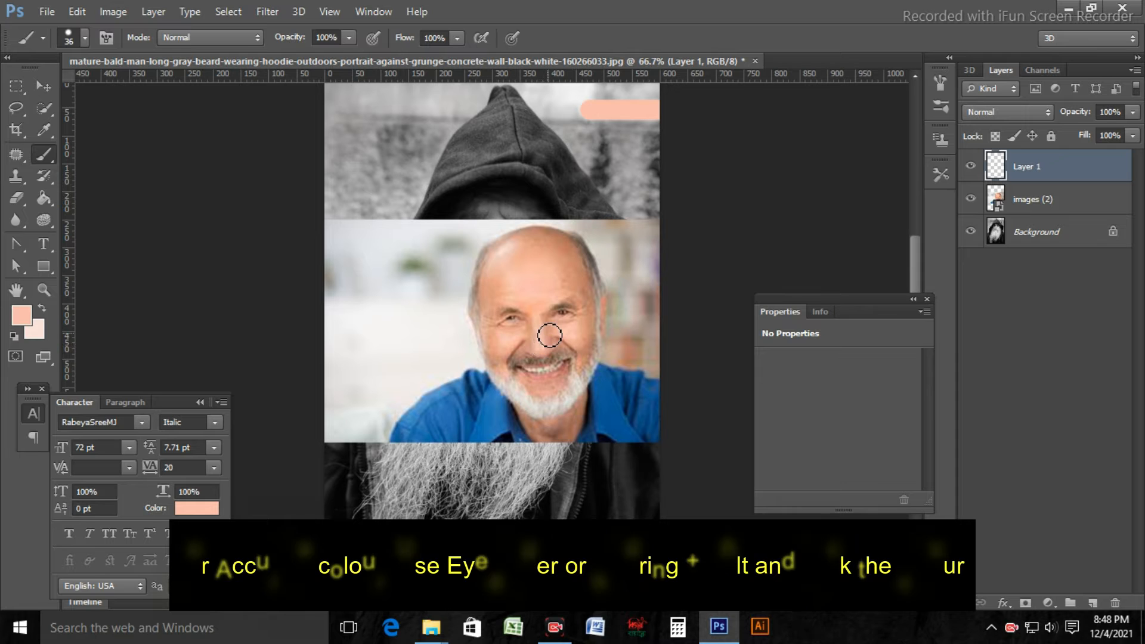
key(ctrl+z)
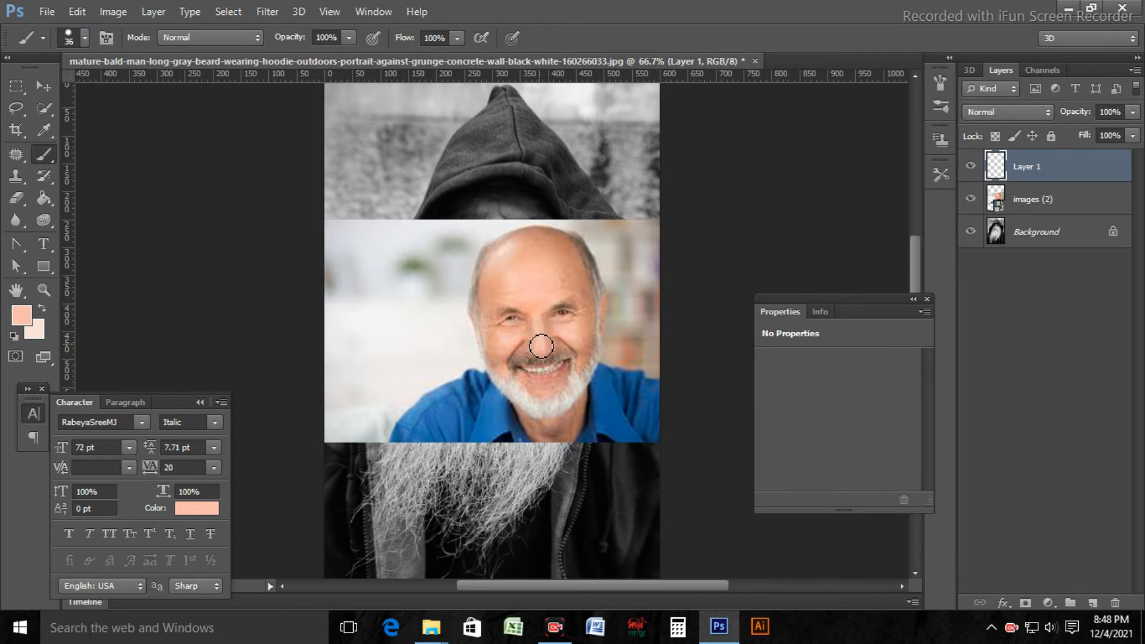
Sample the light skin tone from the smiling man's face and paint a horizontal swatch beside the top of the hood on the new layer.
key(alt)
mouse_move(547, 344)
alt+mouse_down()
mouse_move(542, 272)
mouse_move(543, 316)
mouse_move(524, 263)
mouse_move(546, 268)
alt+mouse_up()
drag(543, 112, 649, 115)
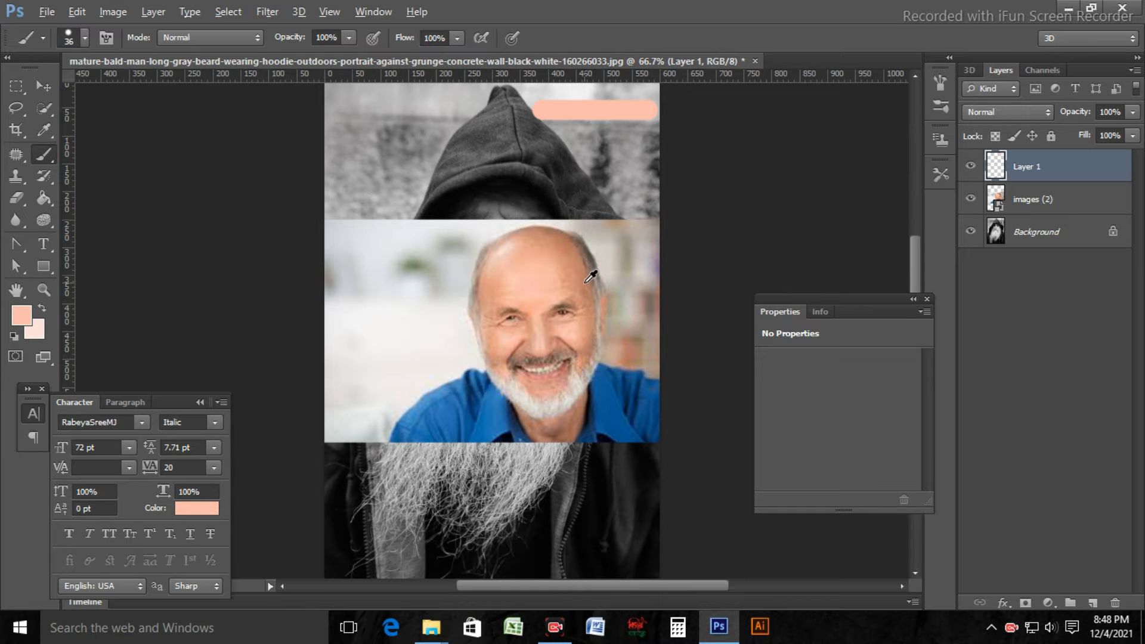
key(alt)
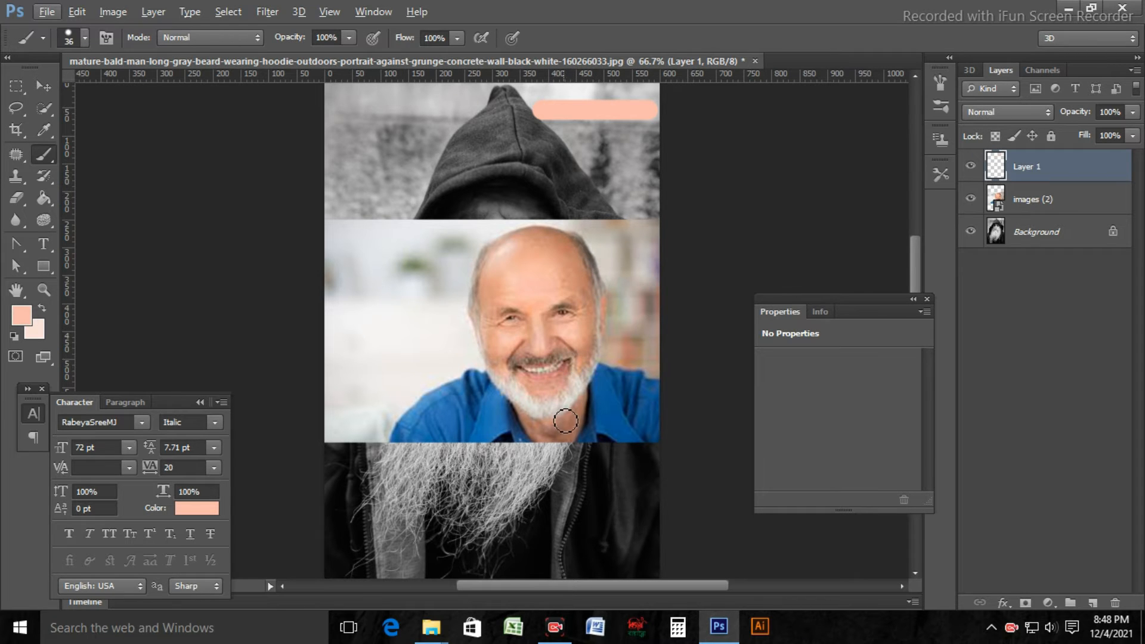
Sample the dark brown skin tone from the smiling man's shadowed neck and paint a horizontal swatch along the portrait's upper edge beside the hood.
key(alt)
mouse_move(570, 417)
mouse_down()
mouse_move(586, 407)
mouse_move(567, 399)
mouse_move(543, 424)
mouse_move(535, 408)
mouse_up()
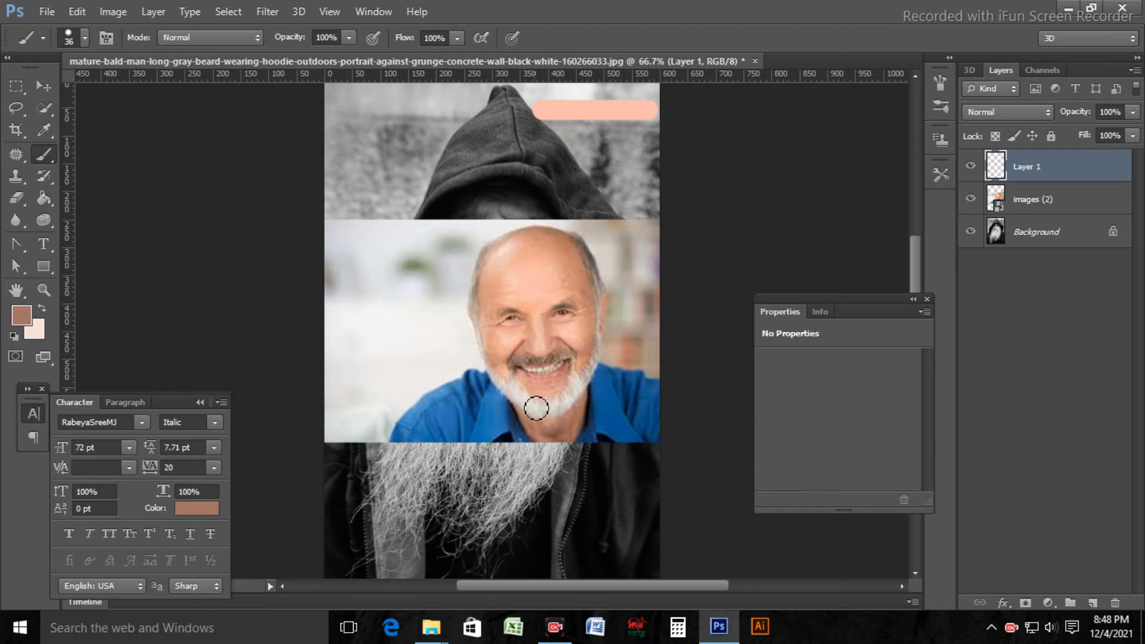
alt+click(544, 210)
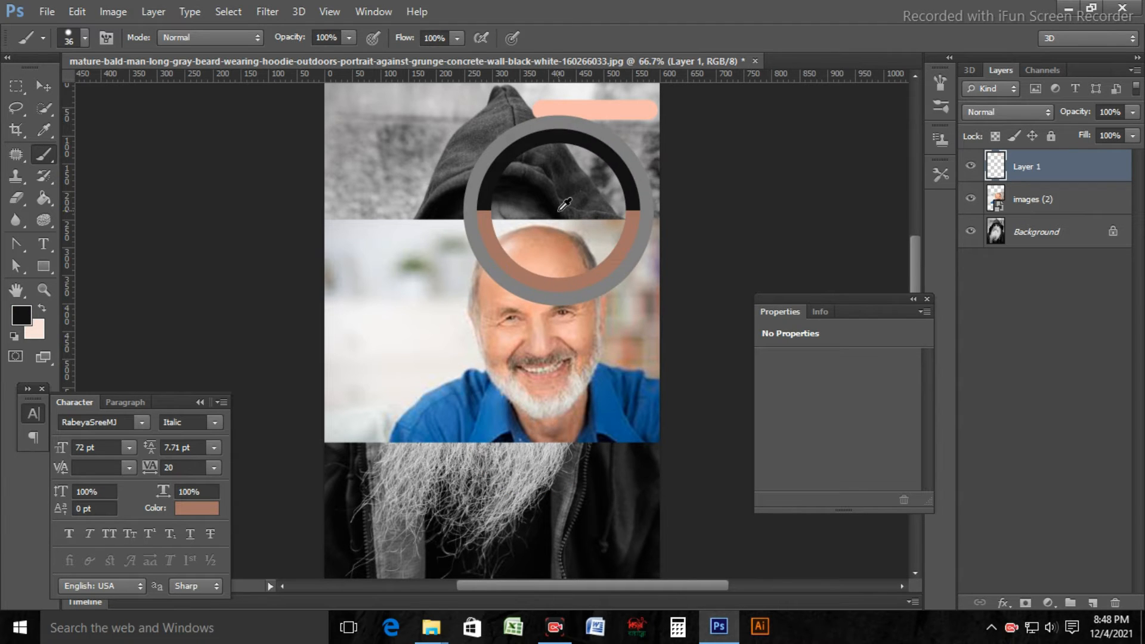
alt+click(535, 430)
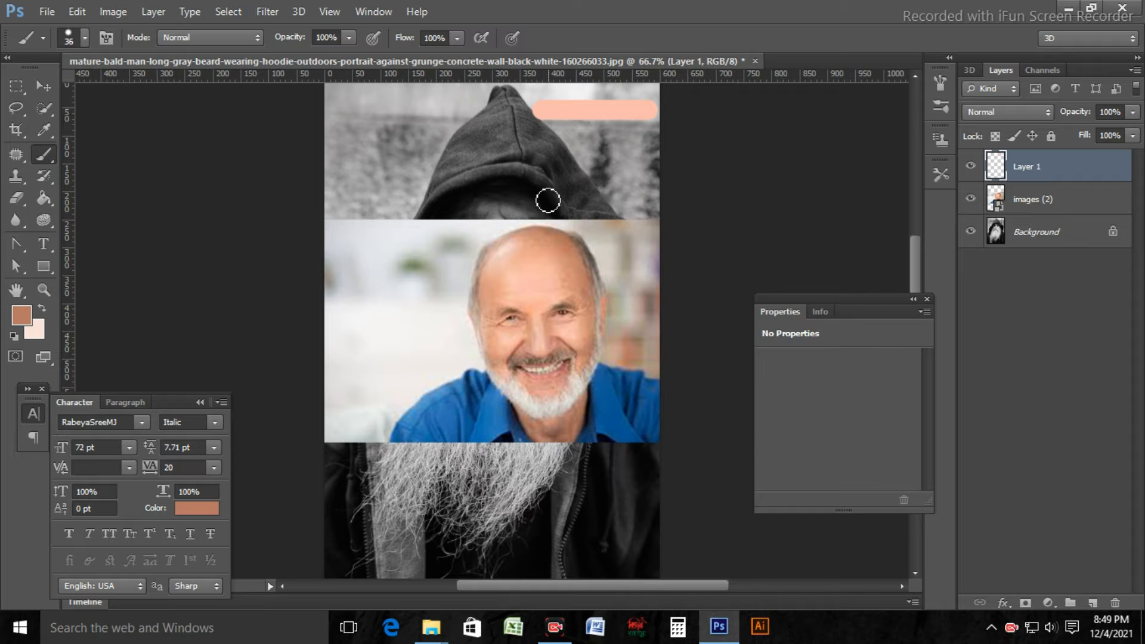
drag(528, 213, 659, 224)
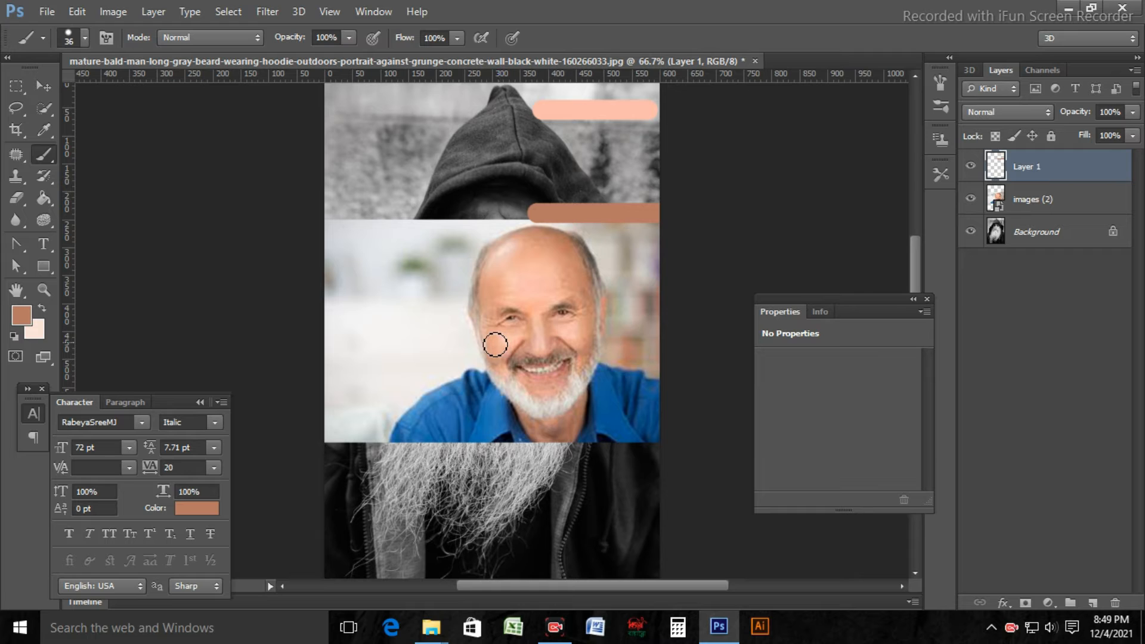
Sample the tan forehead edge and the pinkish tone near the mouth, painting swatches below the light swatch and above the dark brown one.
key(alt)
drag(585, 264, 578, 256)
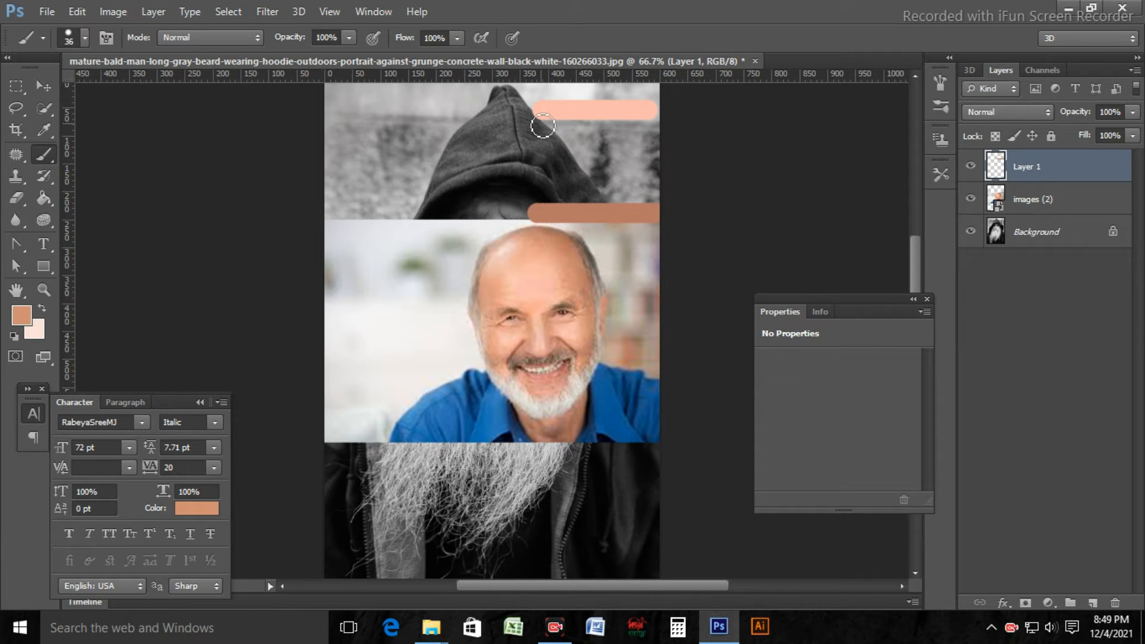
drag(542, 125, 654, 133)
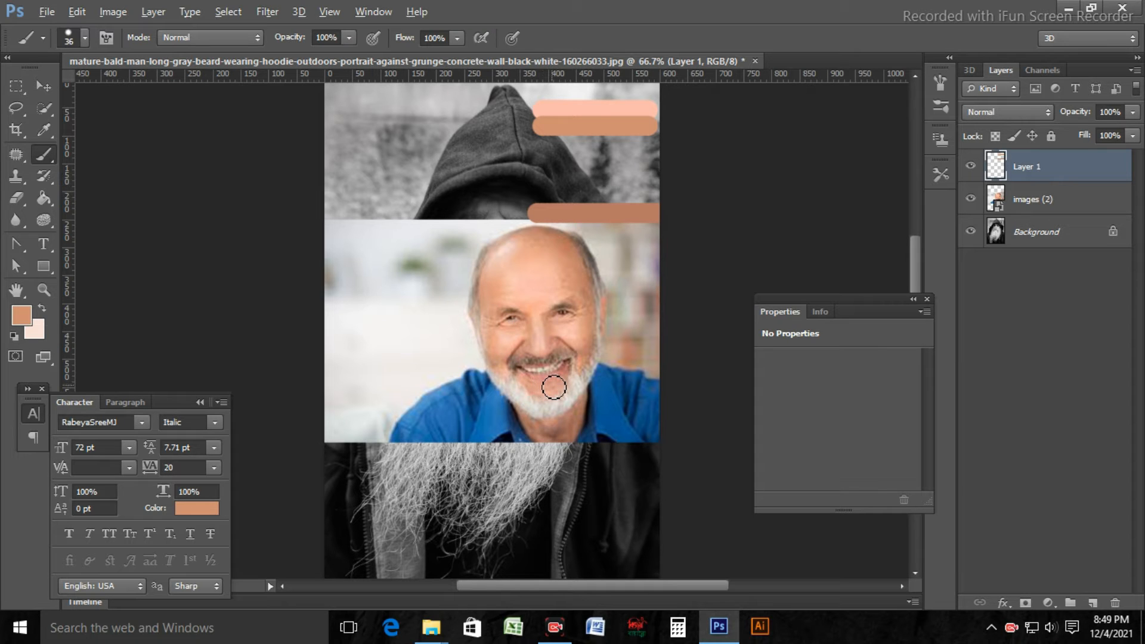
alt+click(565, 371)
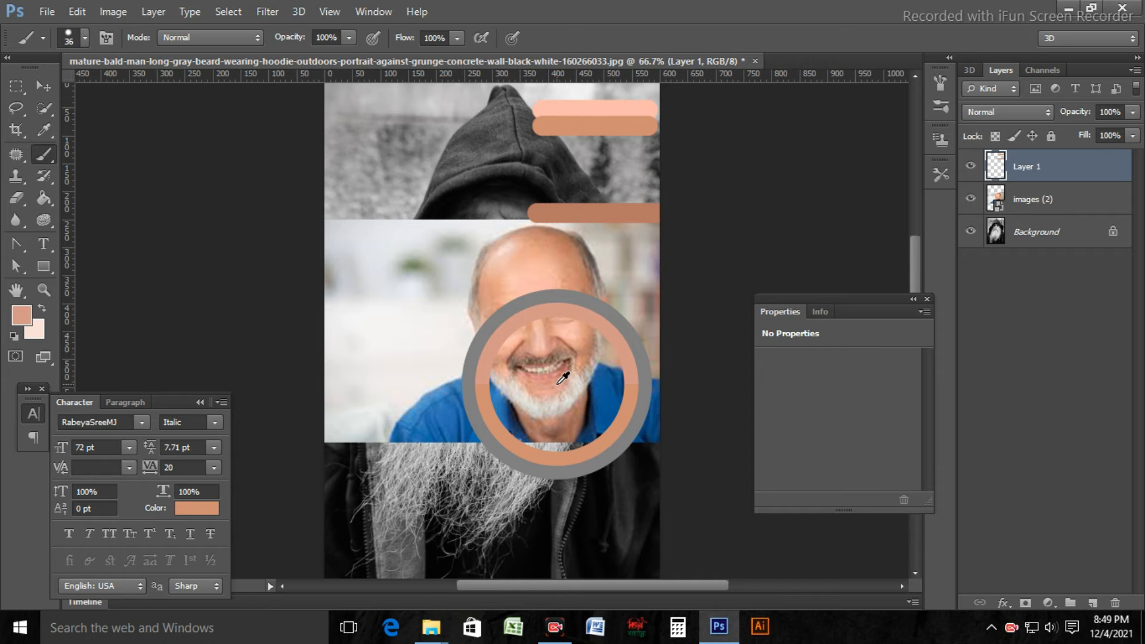
drag(540, 201, 650, 207)
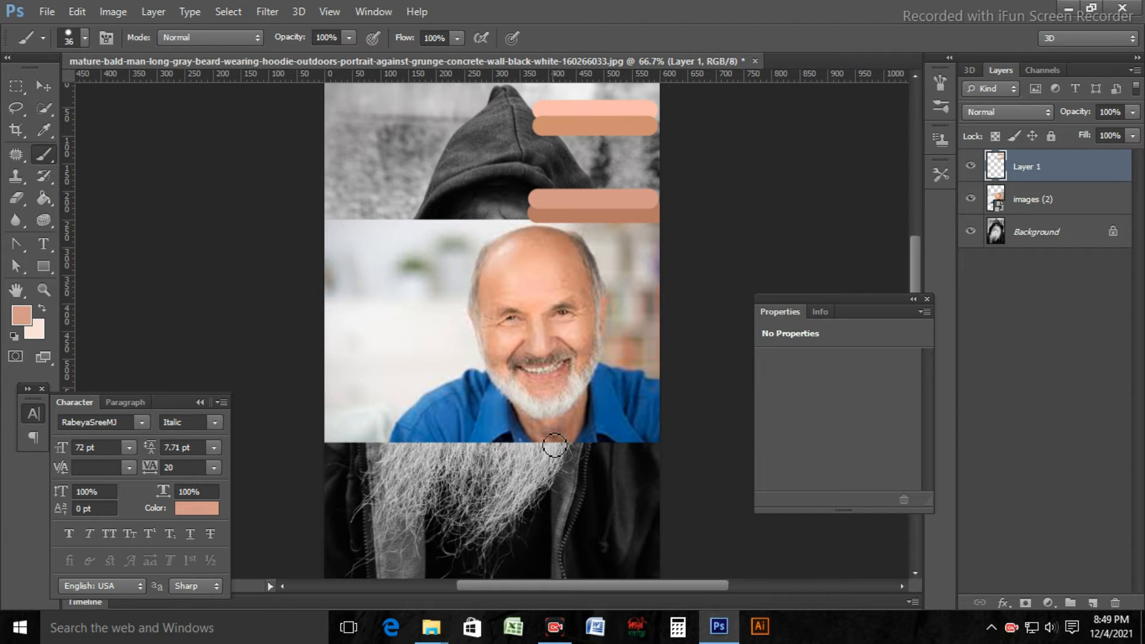
Sample peach tones from the smiling man's cheek and temple and paint two more swatches stacked below the tan one.
alt+click(492, 341)
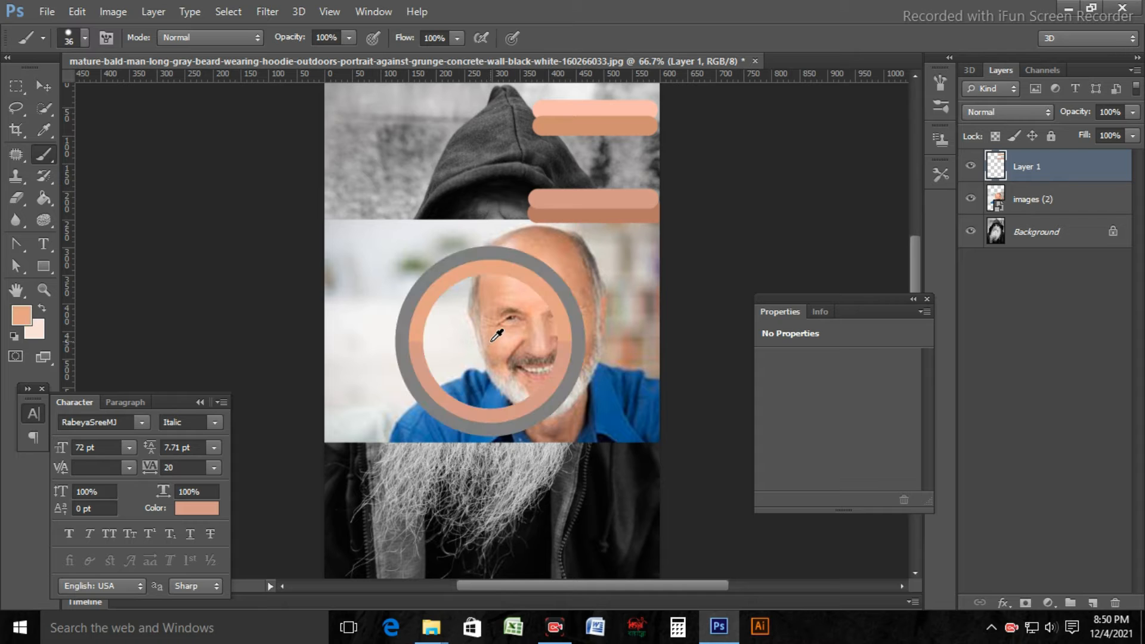
drag(545, 143, 649, 150)
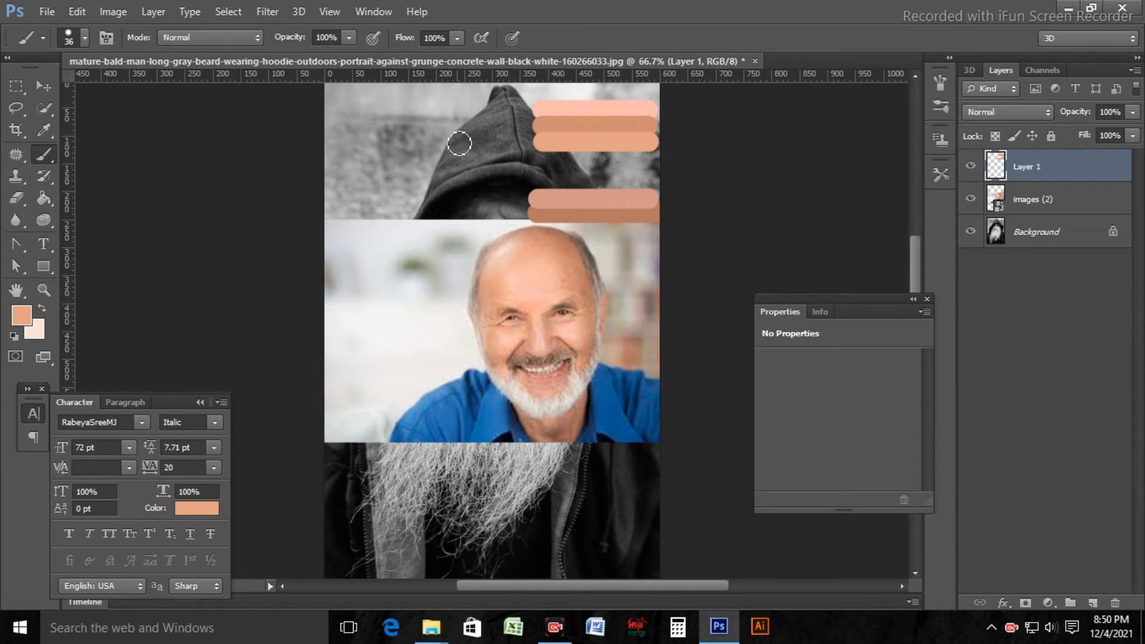
alt+click(495, 290)
drag(540, 159, 656, 160)
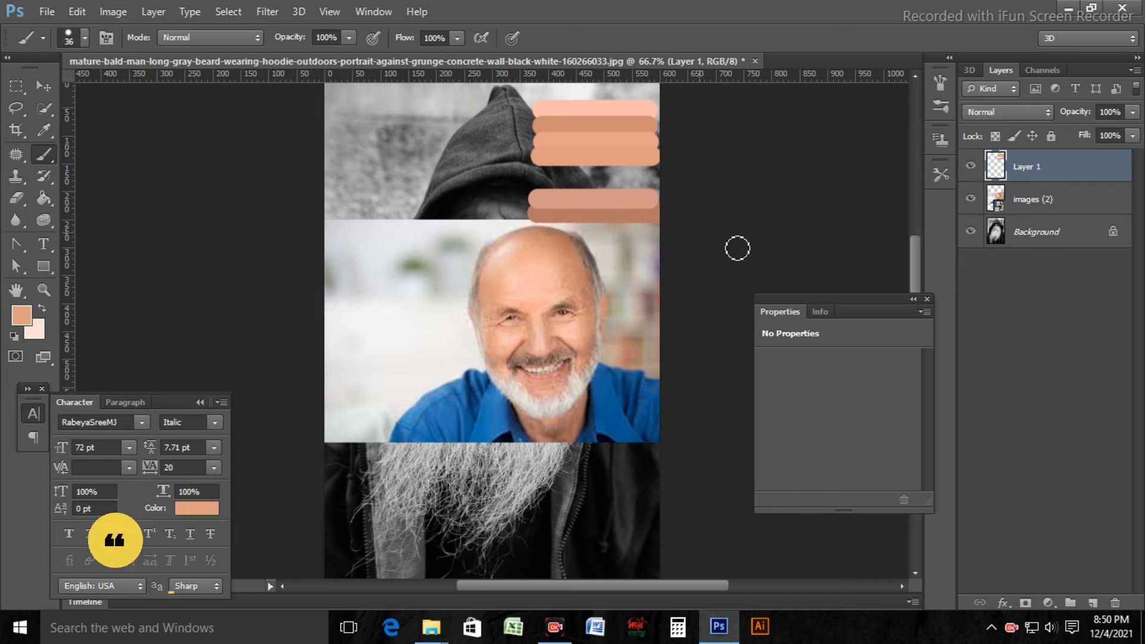
Hide the images (2) portrait layer to reveal the bearded man while keeping the swatch layer visible.
click(1018, 204)
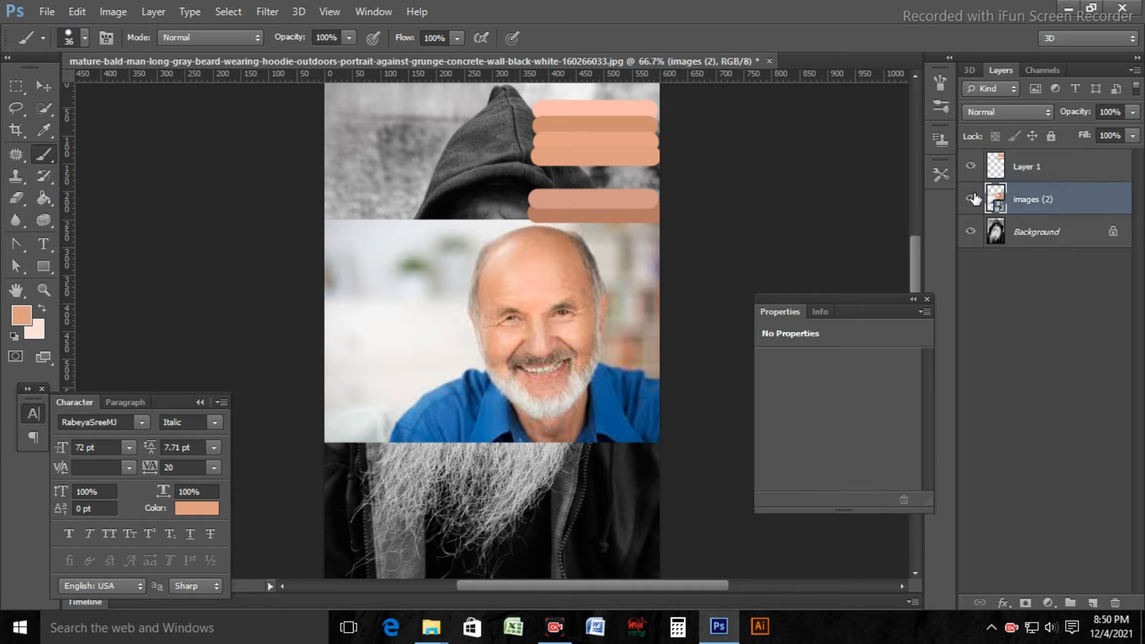
click(970, 198)
click(1037, 173)
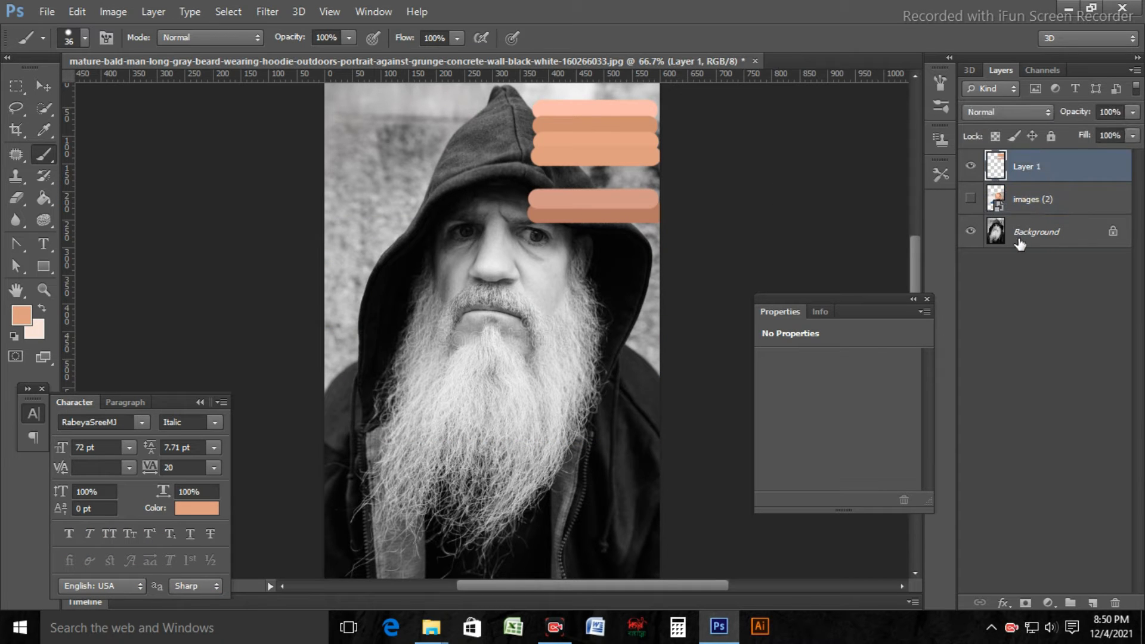
Add a Gradient Map adjustment layer directly above the Background and select its adjustment instead of its mask.
click(1021, 237)
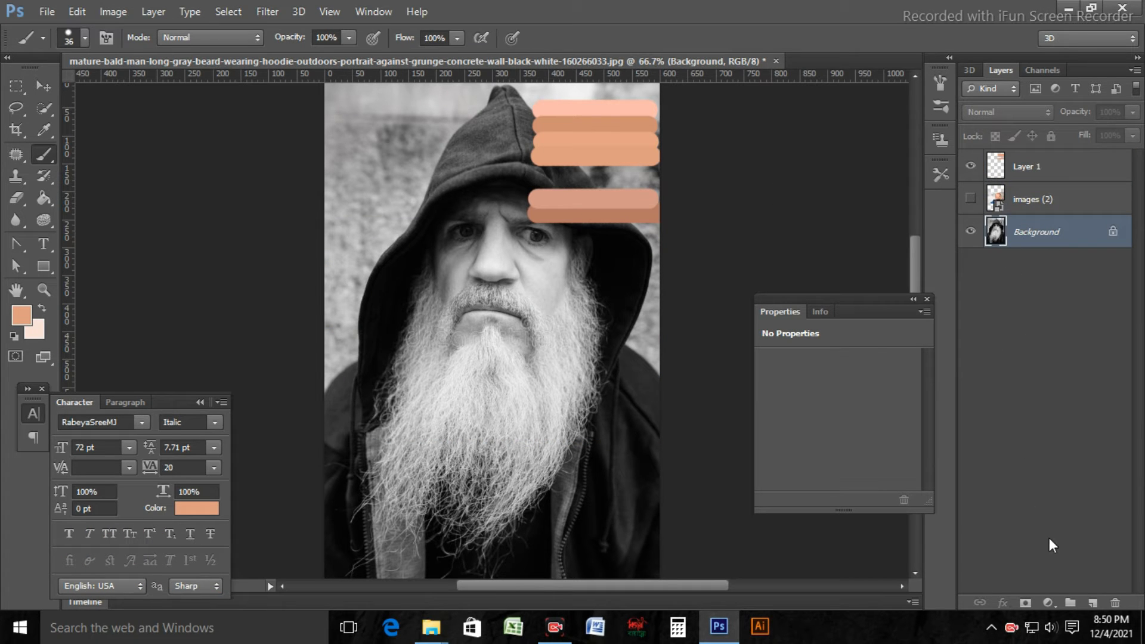
click(1047, 603)
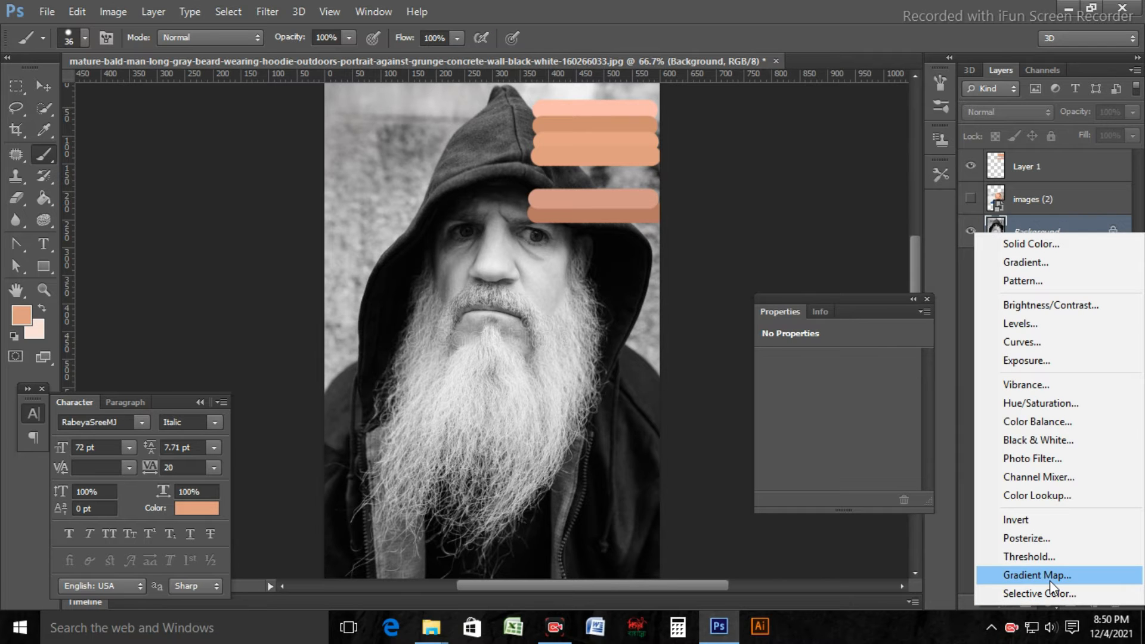
click(1049, 577)
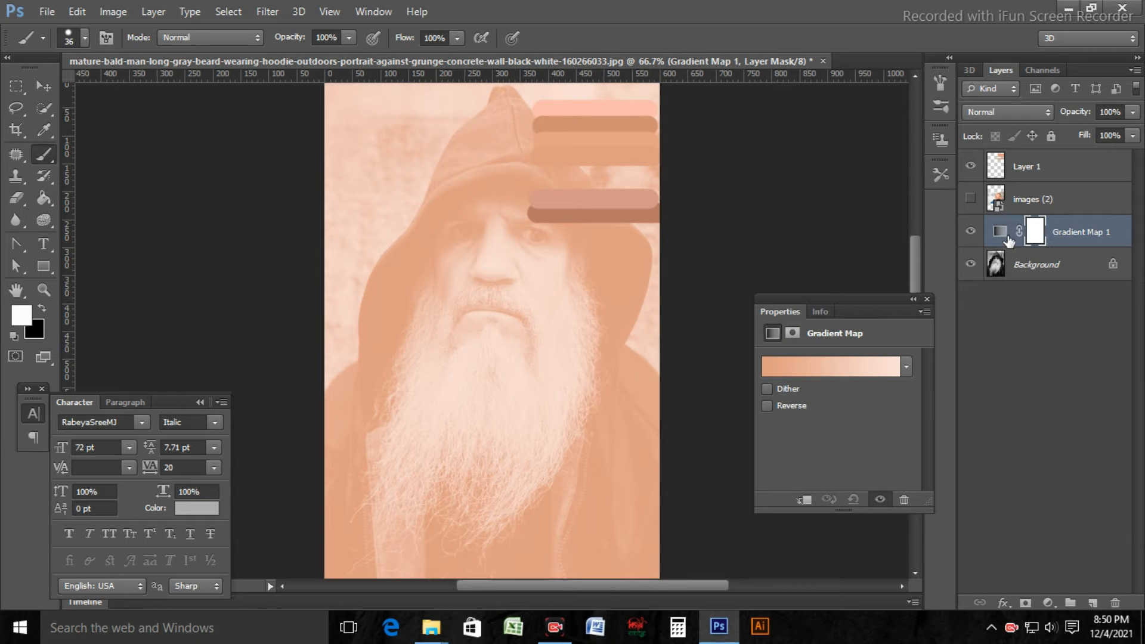
click(1035, 236)
click(999, 236)
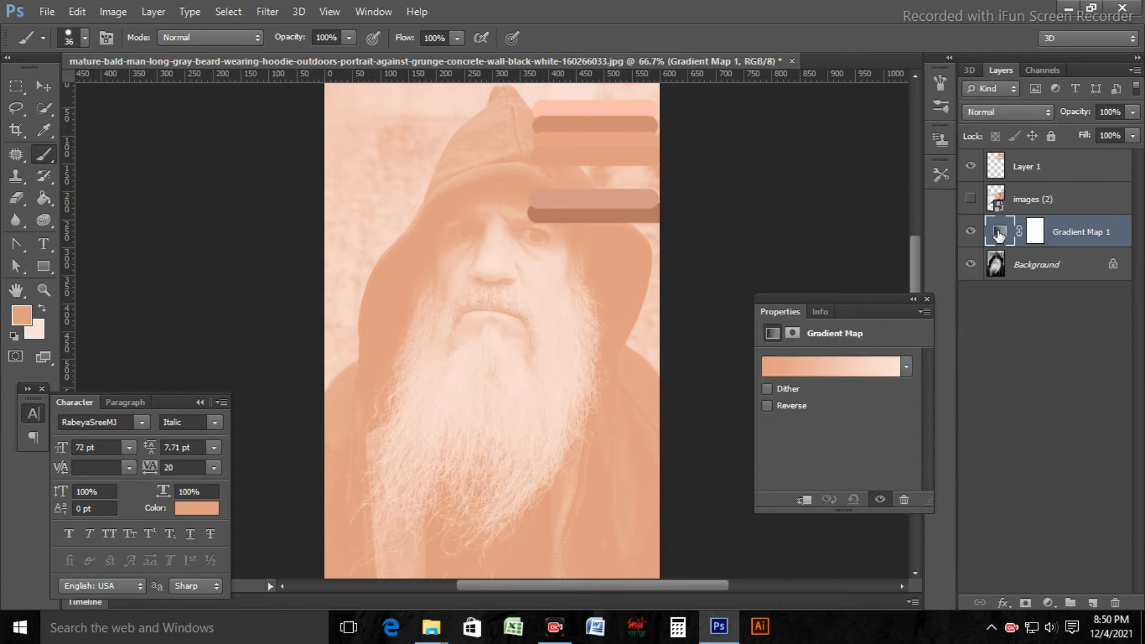
Open the Gradient Map's gradient for editing and set its 100% color stop to the lightest pink swatch.
click(845, 362)
drag(916, 127, 288, 77)
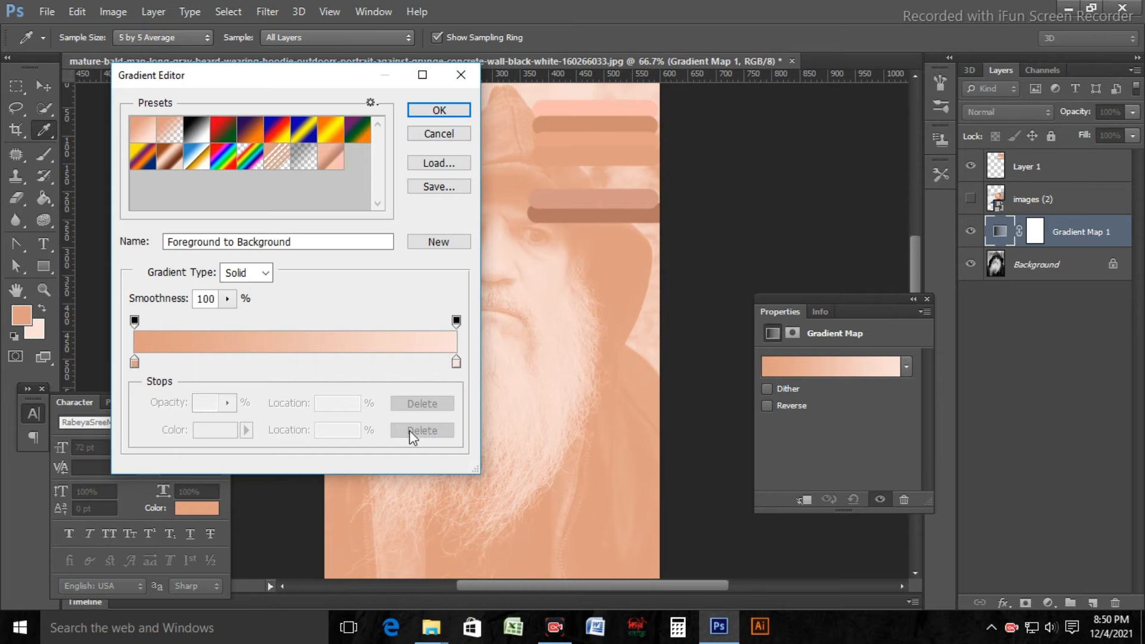
double_click(458, 362)
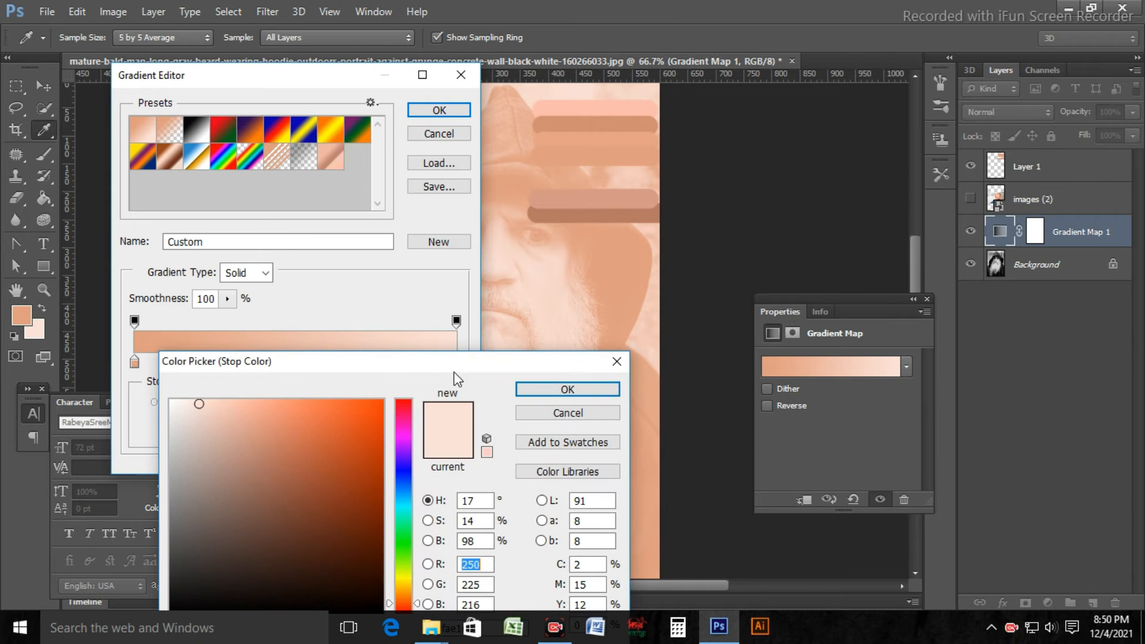
click(557, 412)
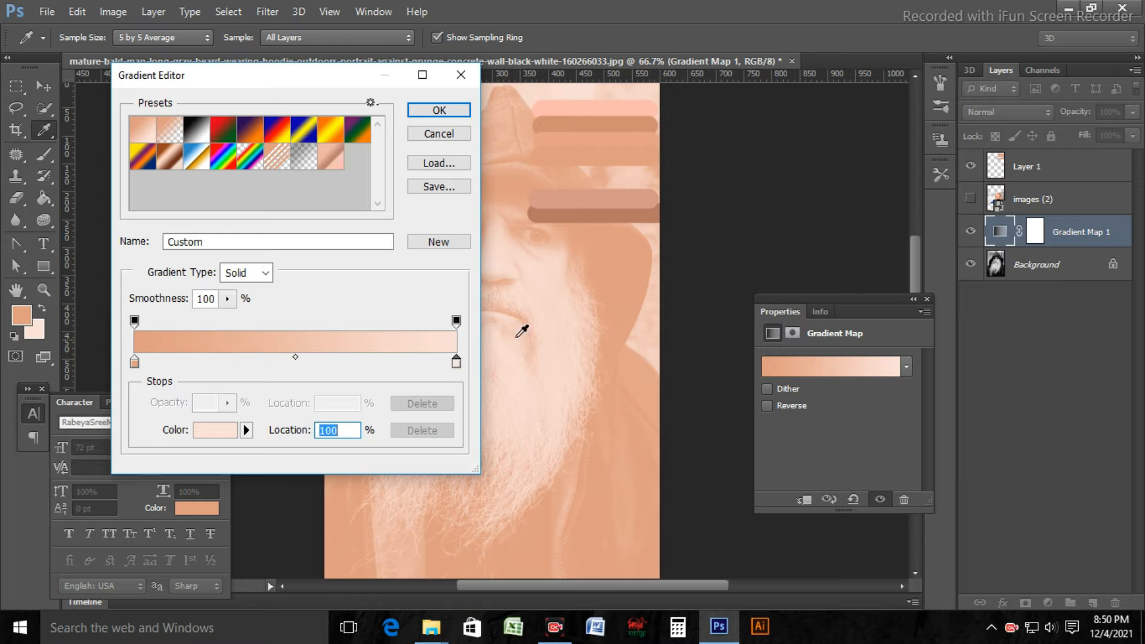
click(615, 96)
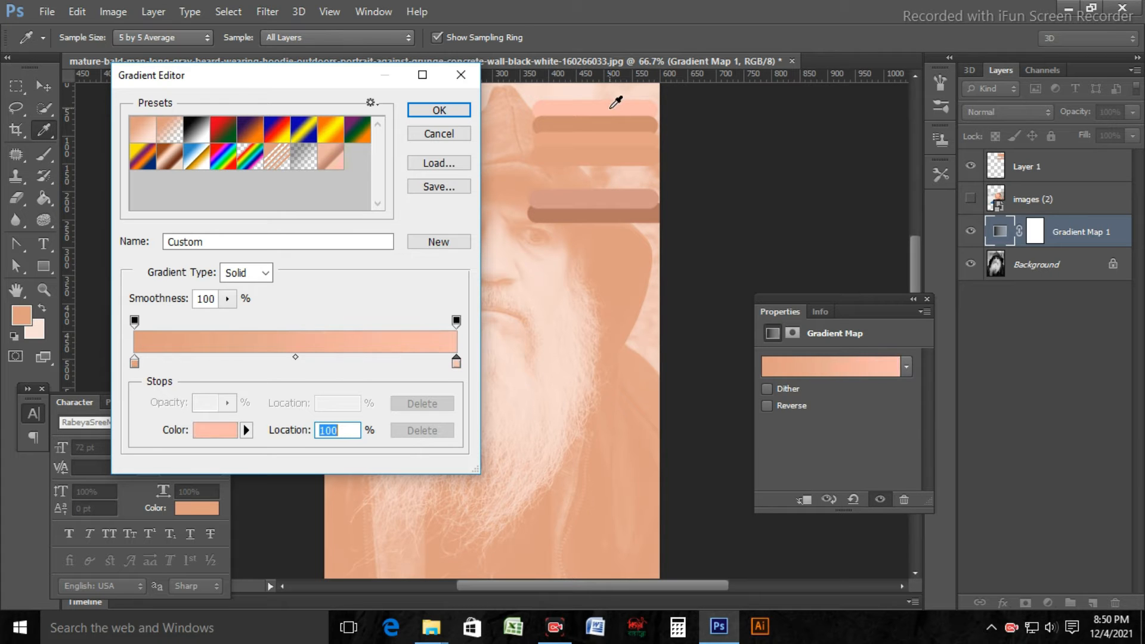
Set the gradient's 0% color stop to the dark brown swatch.
click(134, 363)
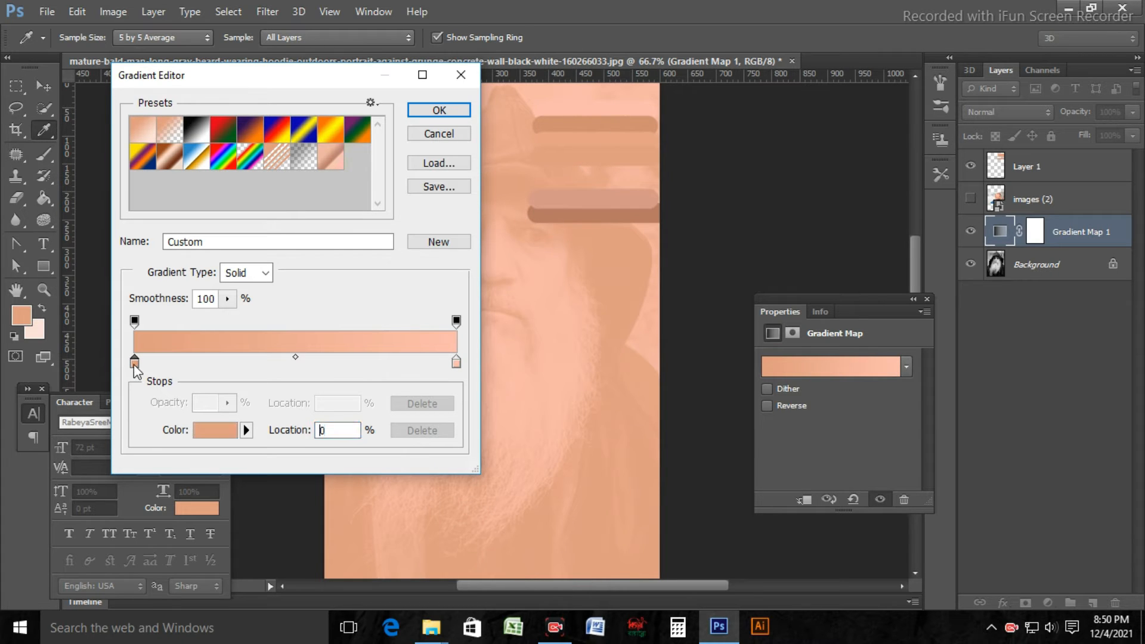
double_click(135, 363)
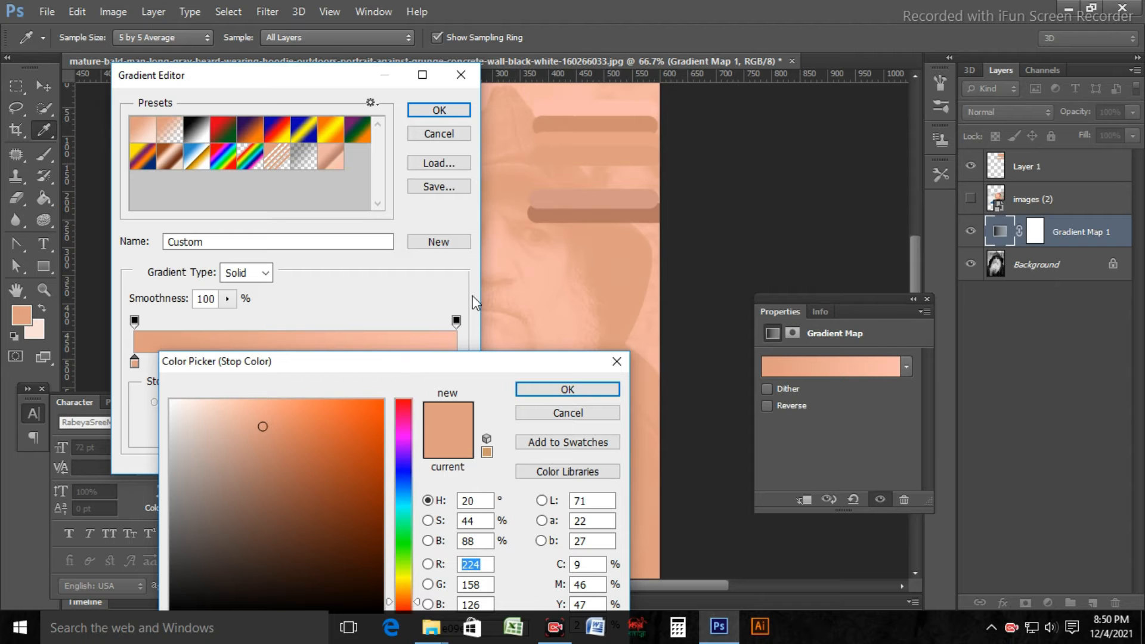
click(568, 412)
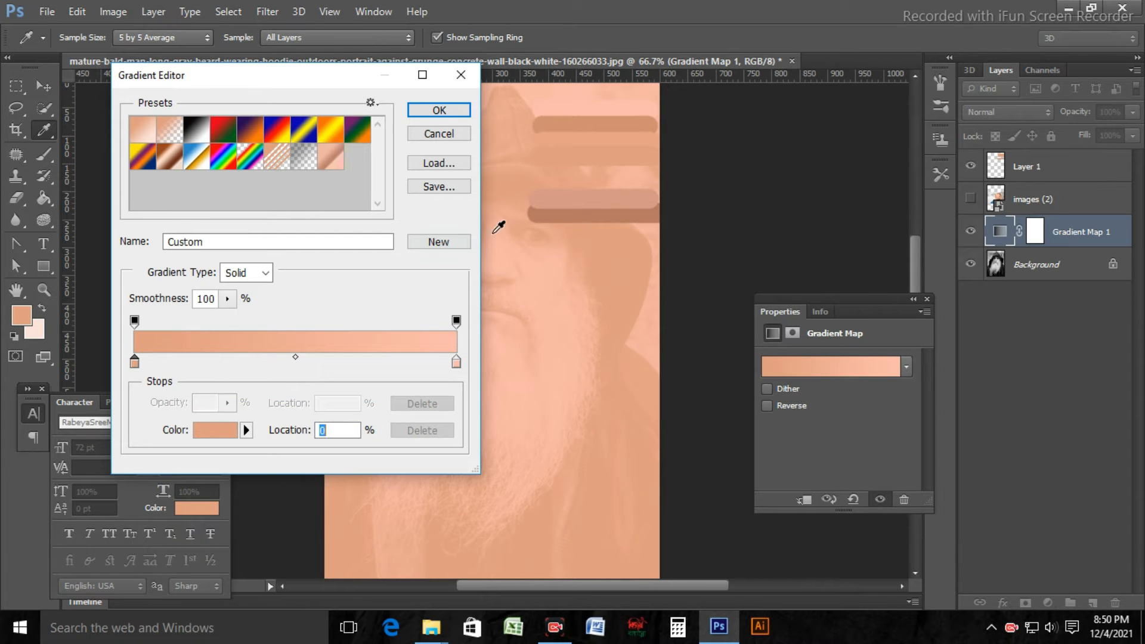
click(591, 217)
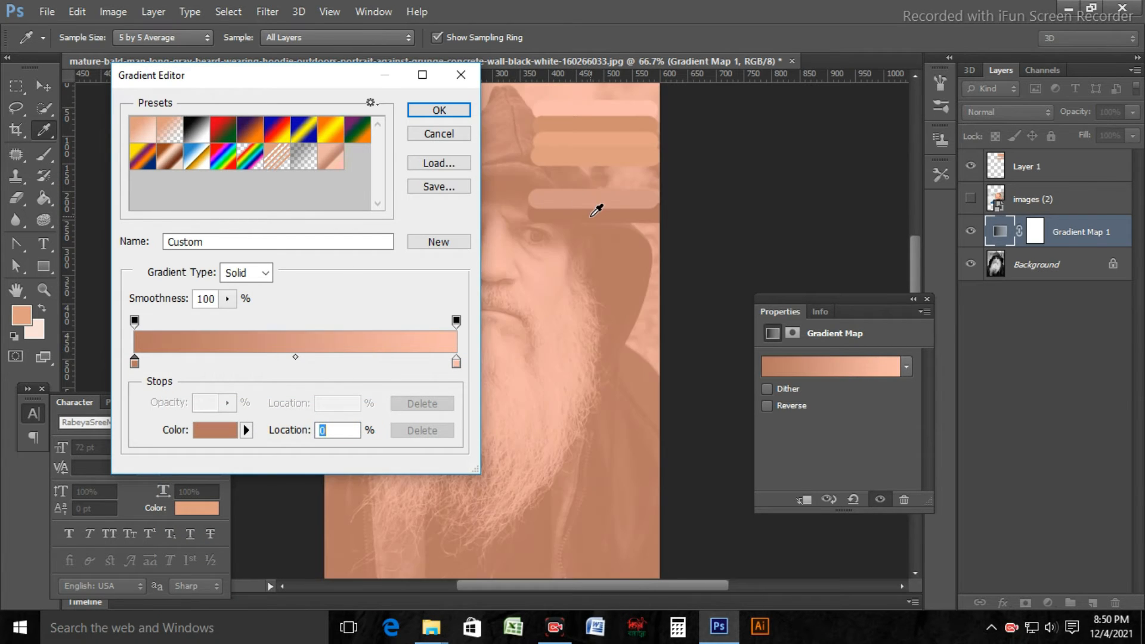
Add a color stop at 70% using the upper peach swatch and another at 27% using the pinkish swatch.
click(362, 361)
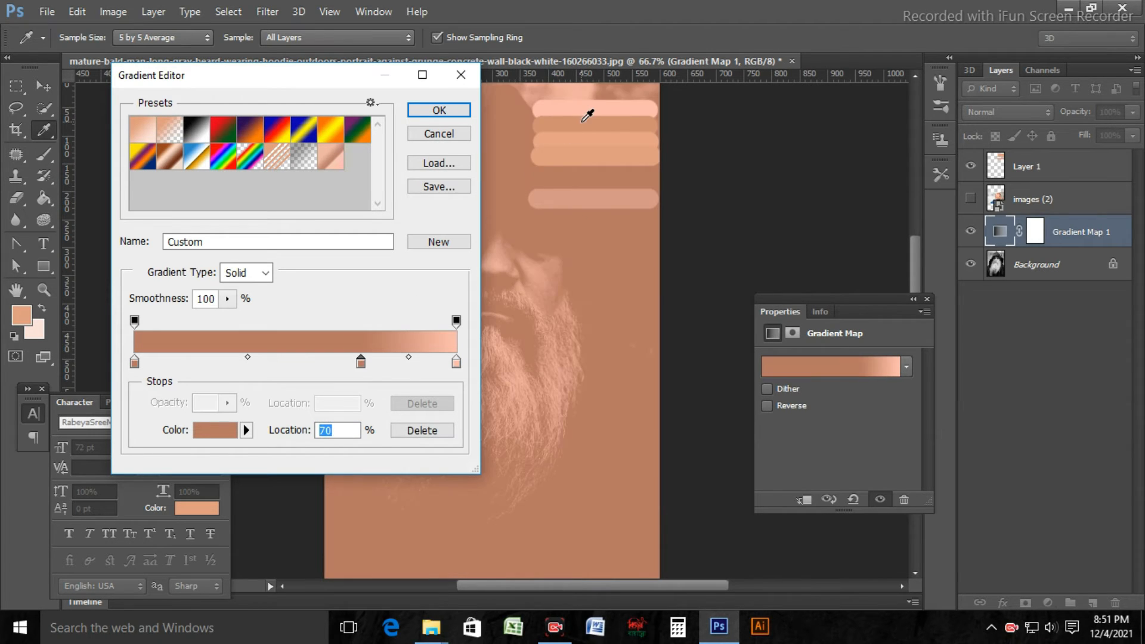
click(581, 140)
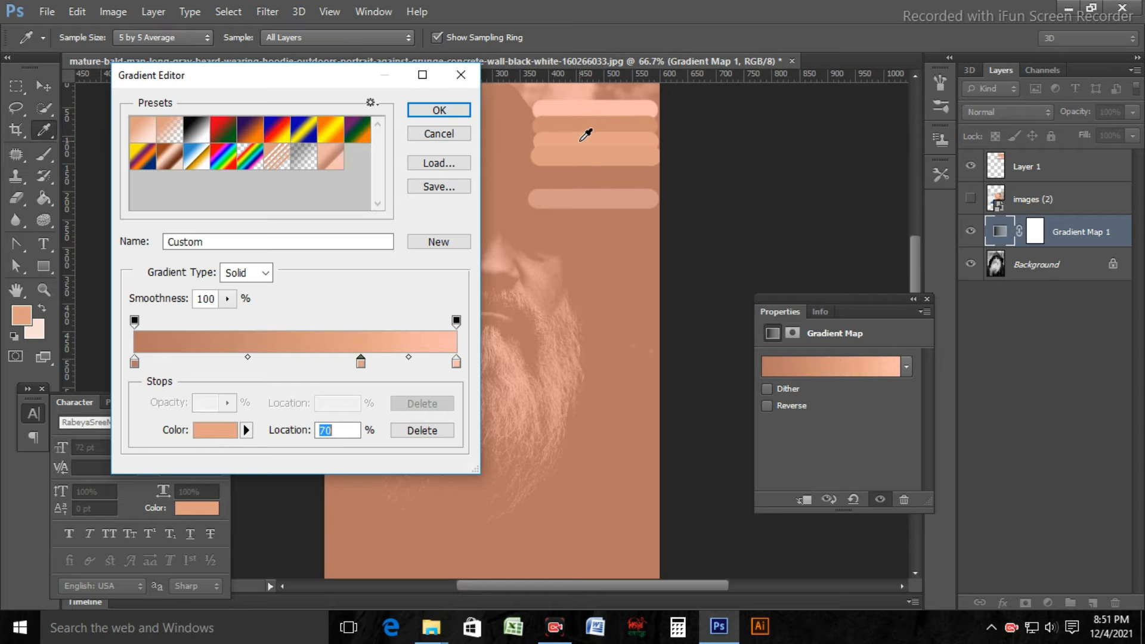
click(221, 362)
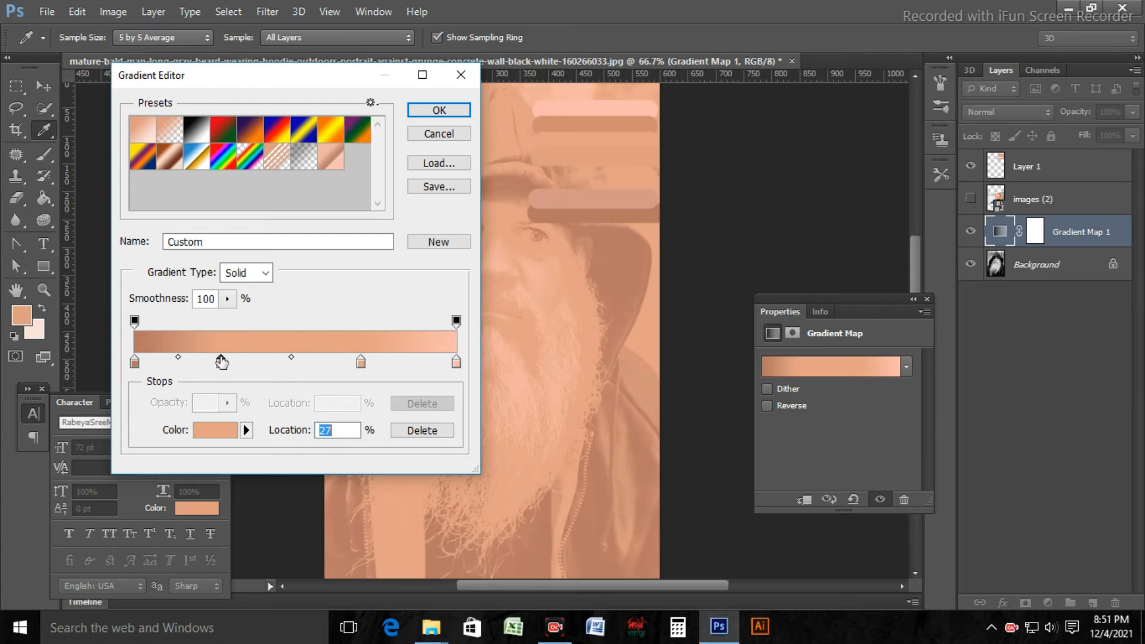
click(598, 197)
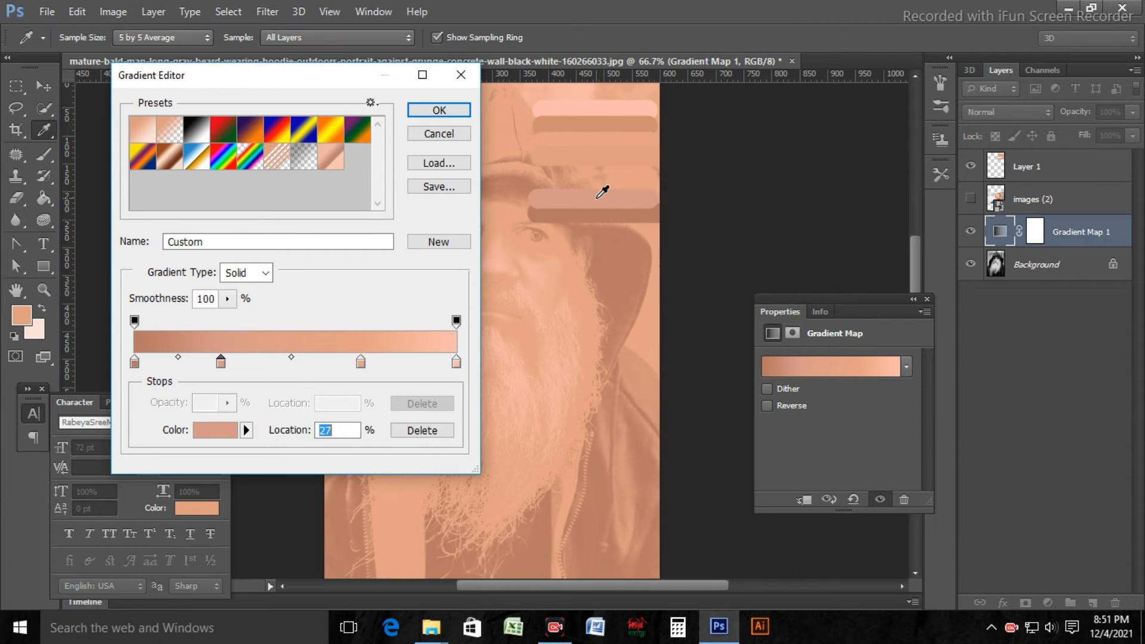
Add a color stop at 16%, try the tan swatch on it, and set it to the lower peach swatch.
click(184, 362)
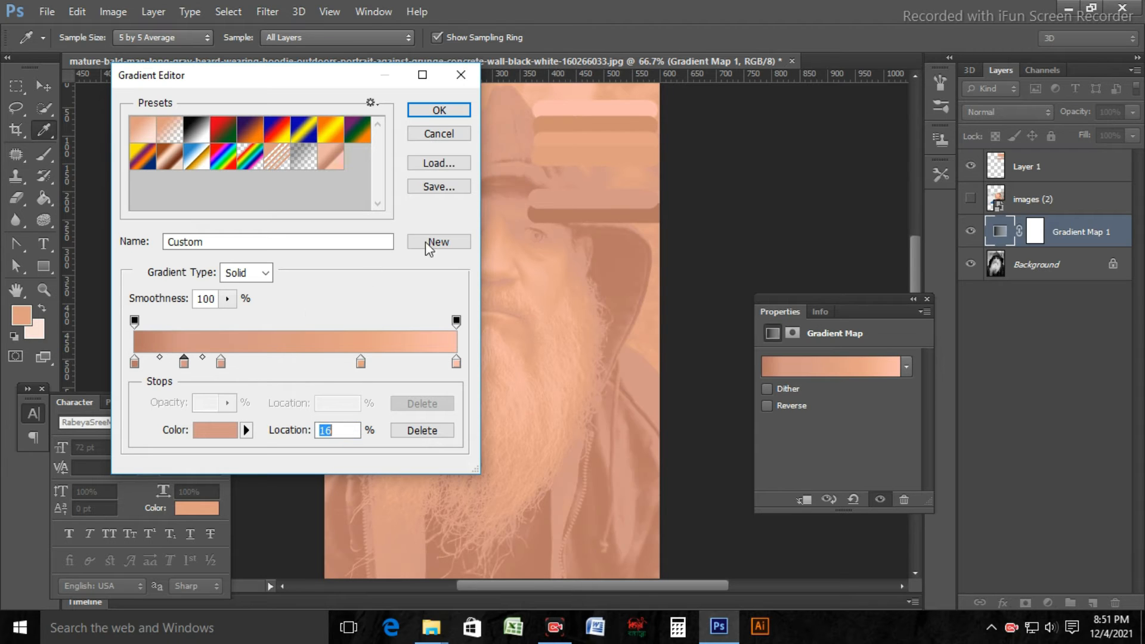
click(584, 123)
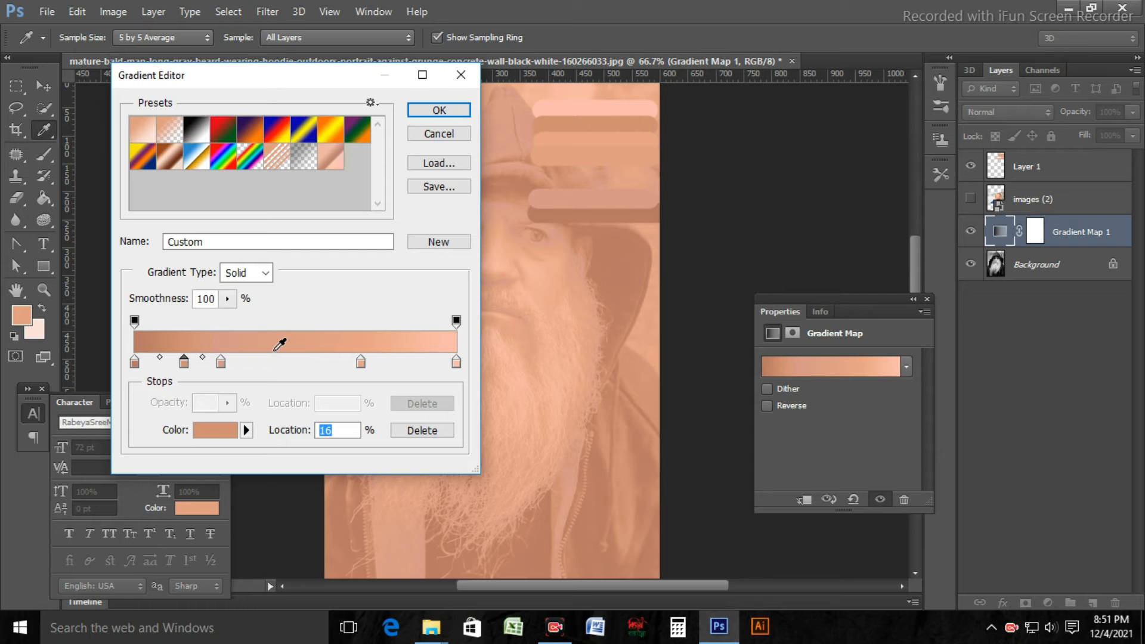
click(599, 159)
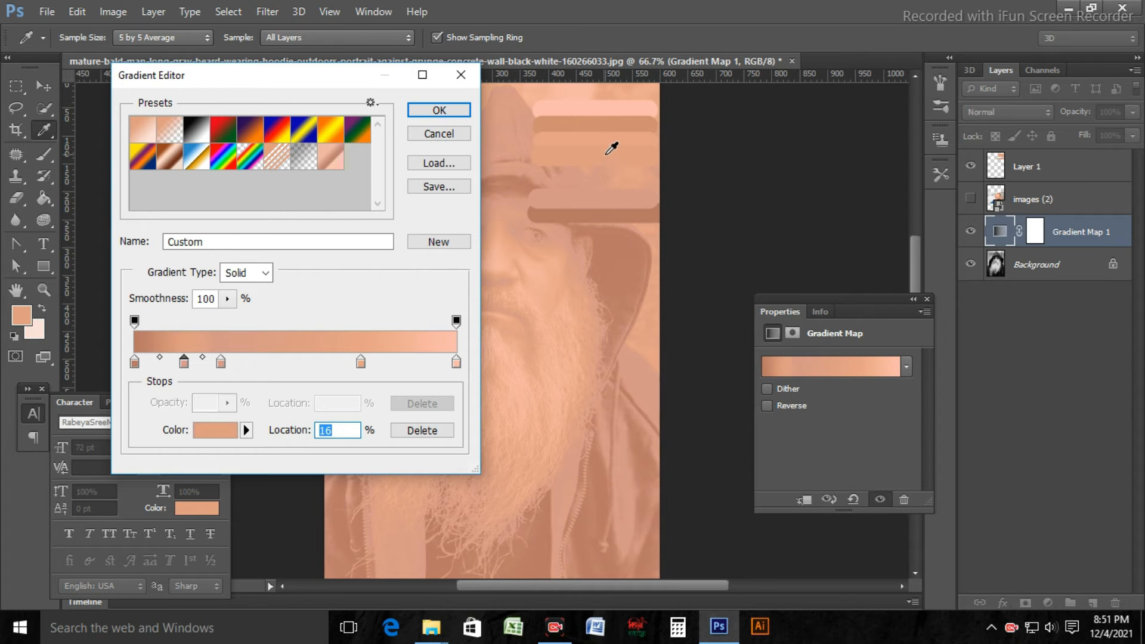
Rearrange the color stops with the pinkish tone nearest the dark end, both peach tones toward the middle, and the lightest tone at 88%.
drag(220, 362, 263, 366)
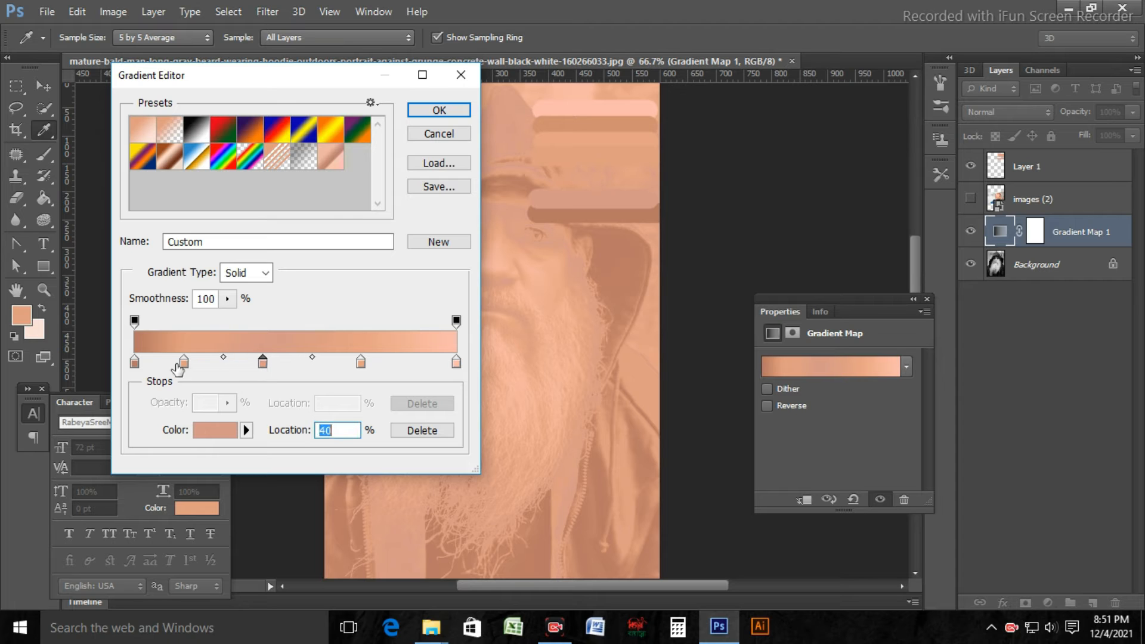
mouse_move(184, 364)
mouse_down()
mouse_move(263, 365)
mouse_move(184, 364)
mouse_up()
drag(362, 363, 319, 364)
click(257, 364)
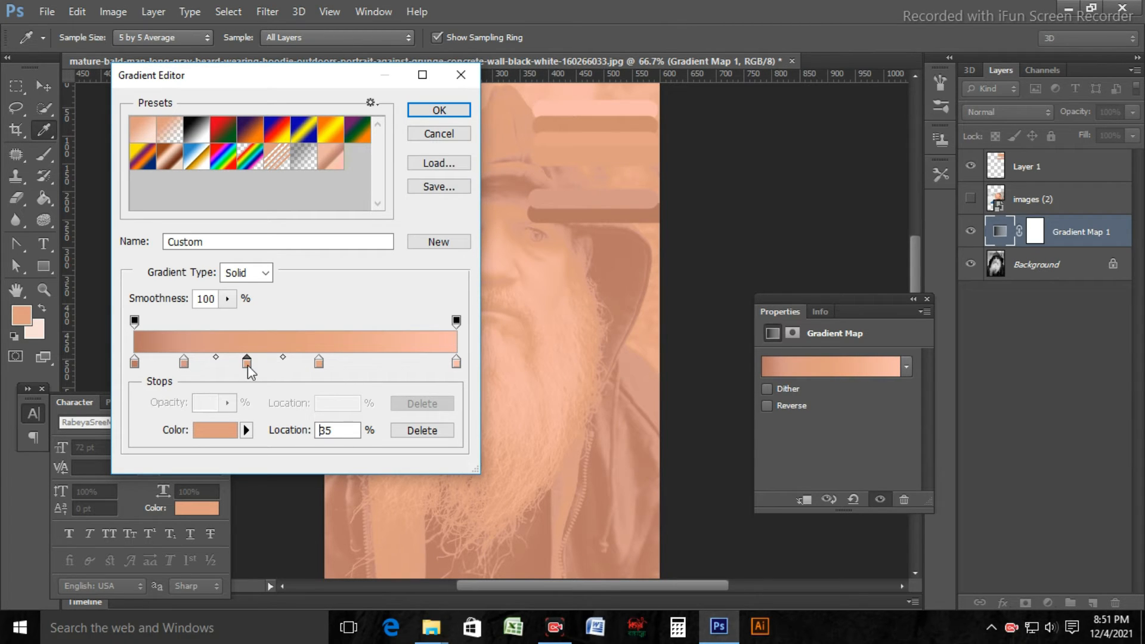
drag(456, 365, 416, 365)
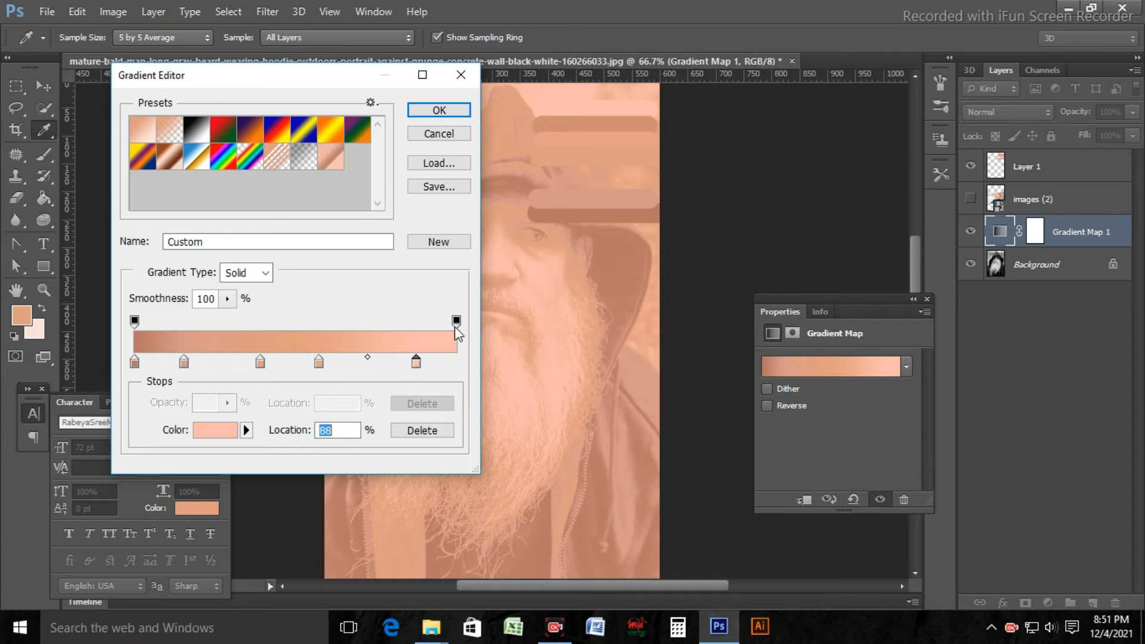
Shift the end opacity stop to 95%, add a pale pink color stop (R 247, G 228, B 223) at 99%, and accept the gradient.
drag(455, 321, 446, 327)
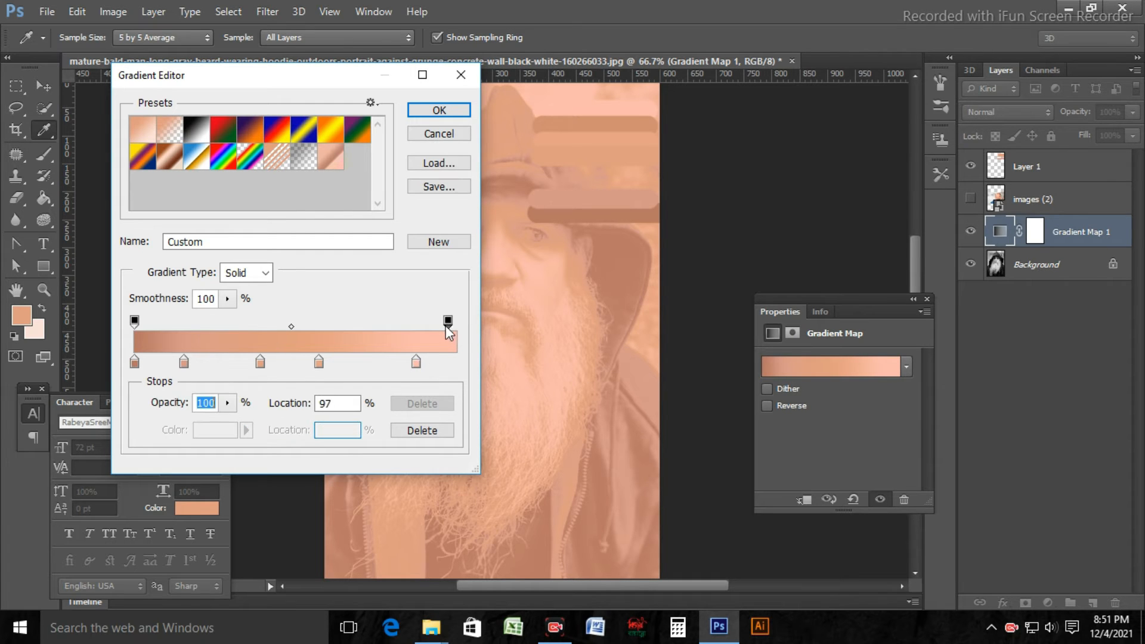
click(453, 361)
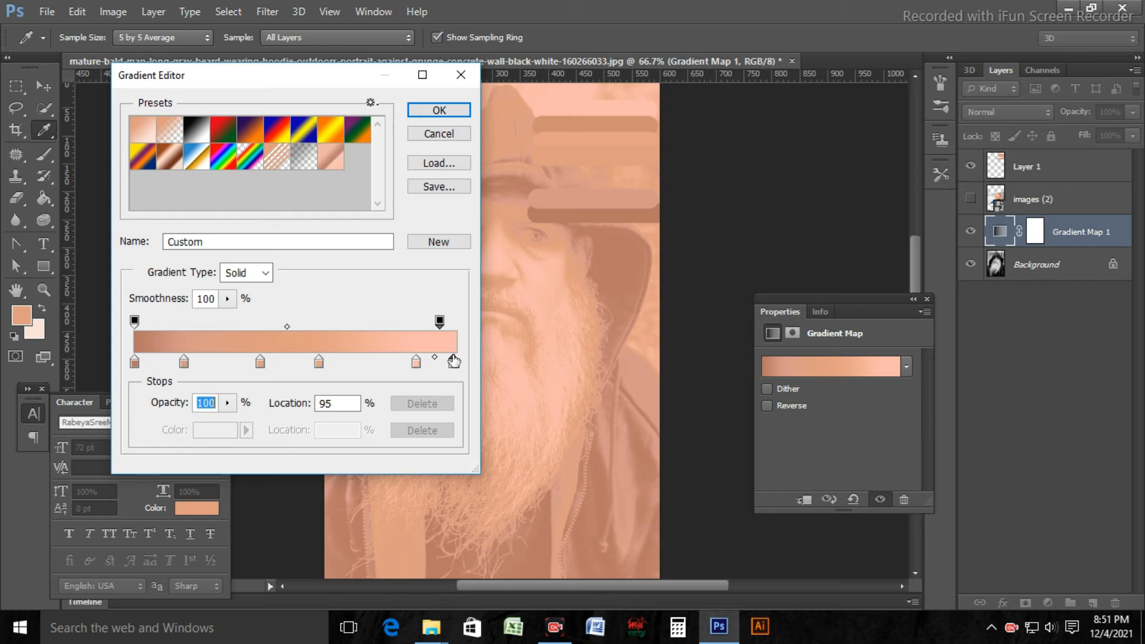
double_click(453, 364)
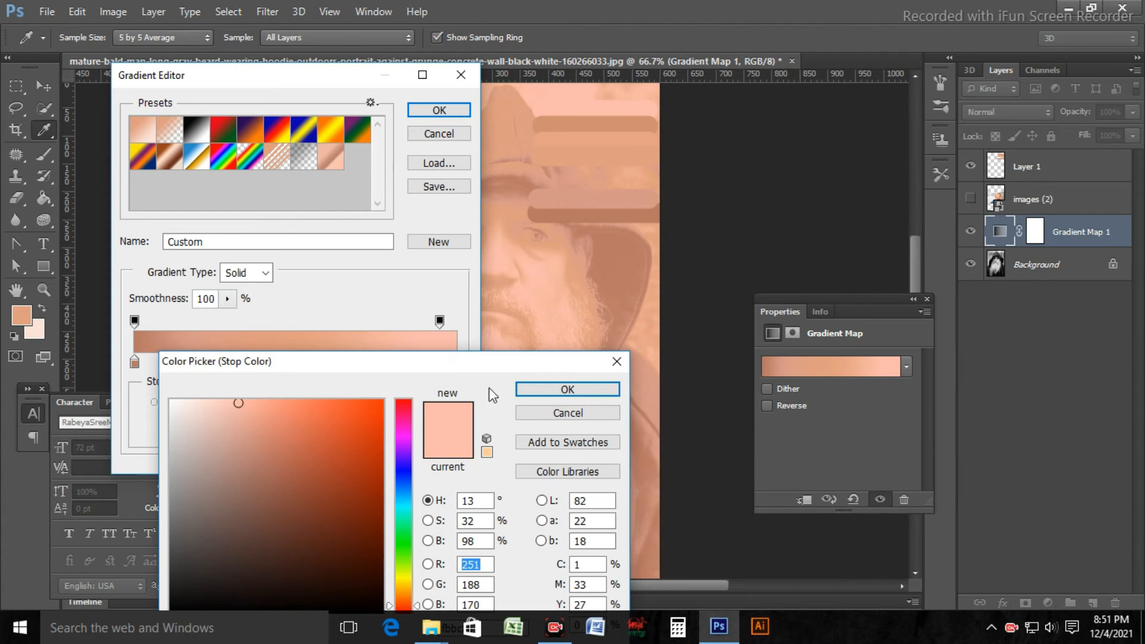
drag(186, 404, 182, 403)
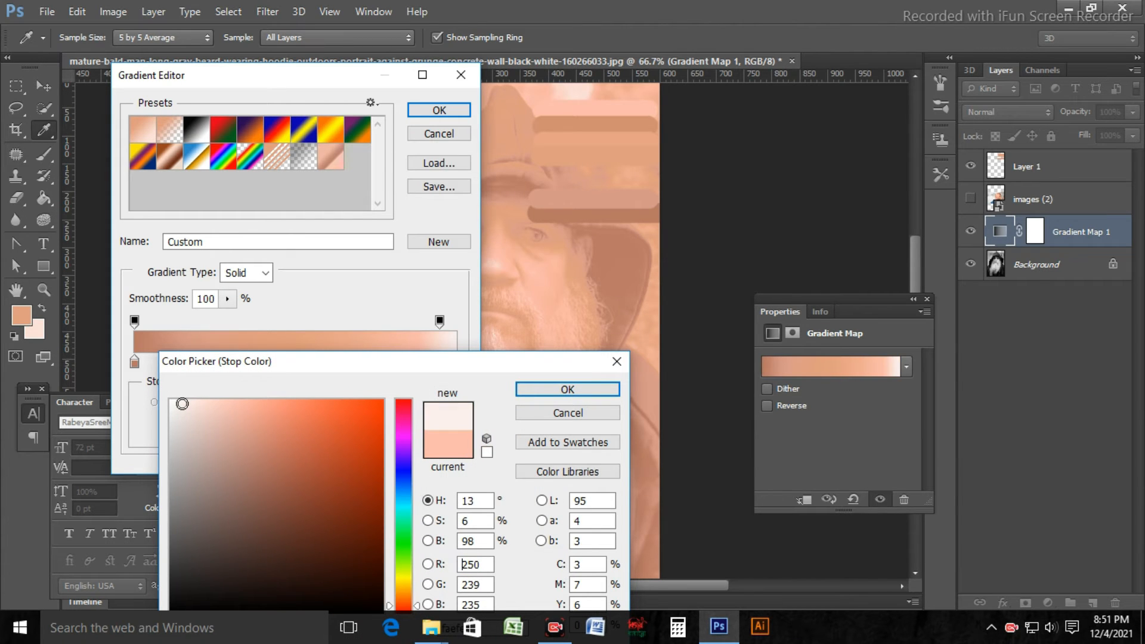
drag(182, 405, 190, 406)
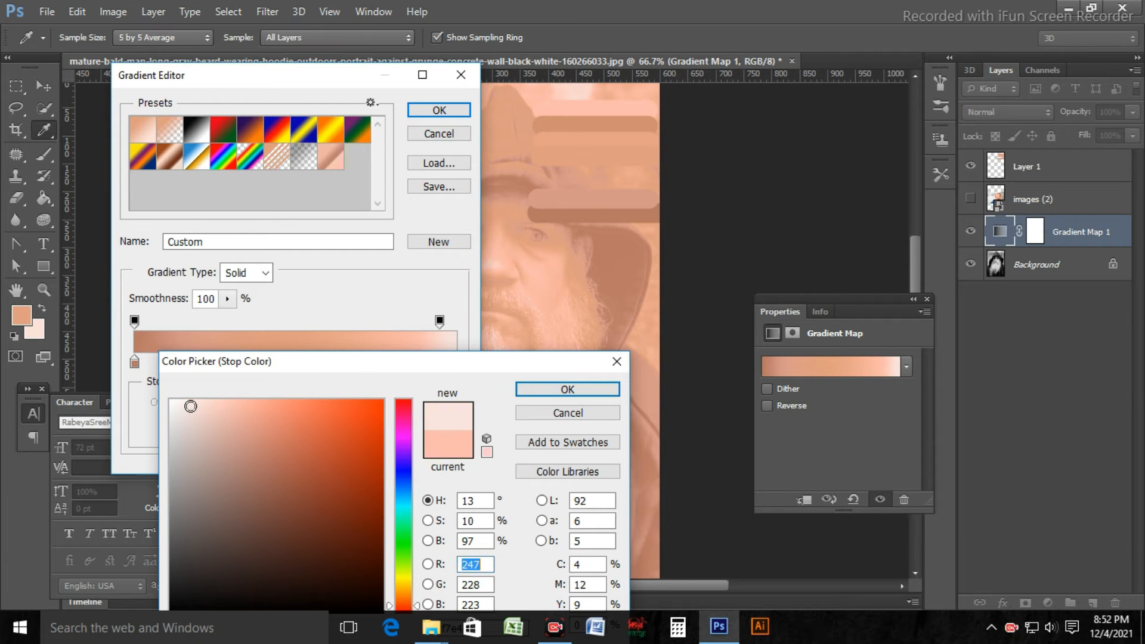
click(559, 390)
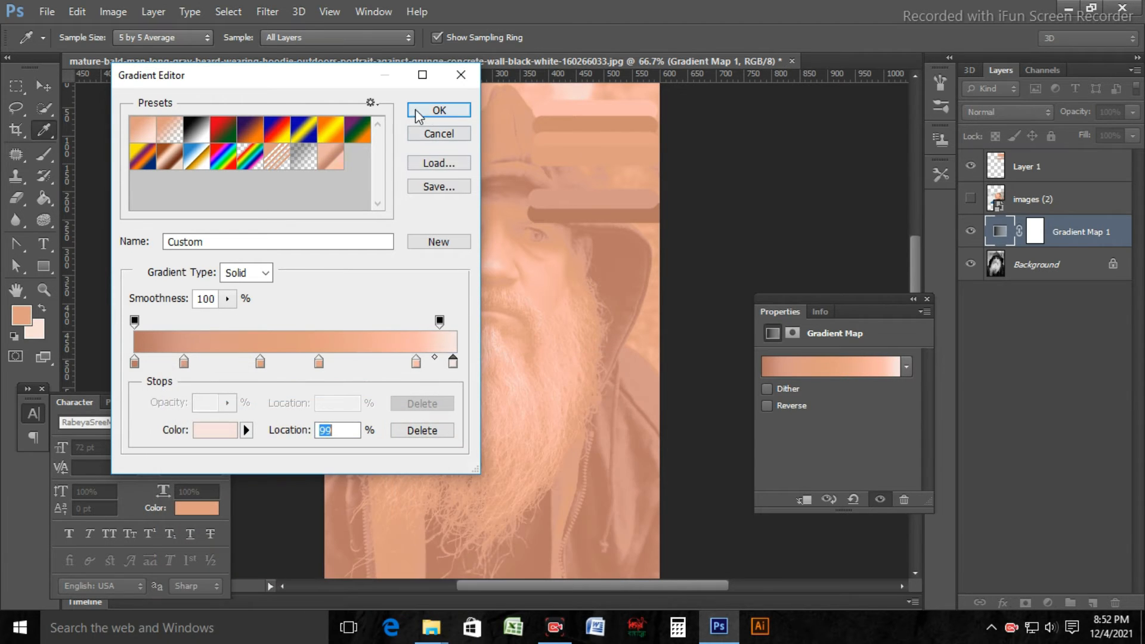
click(441, 110)
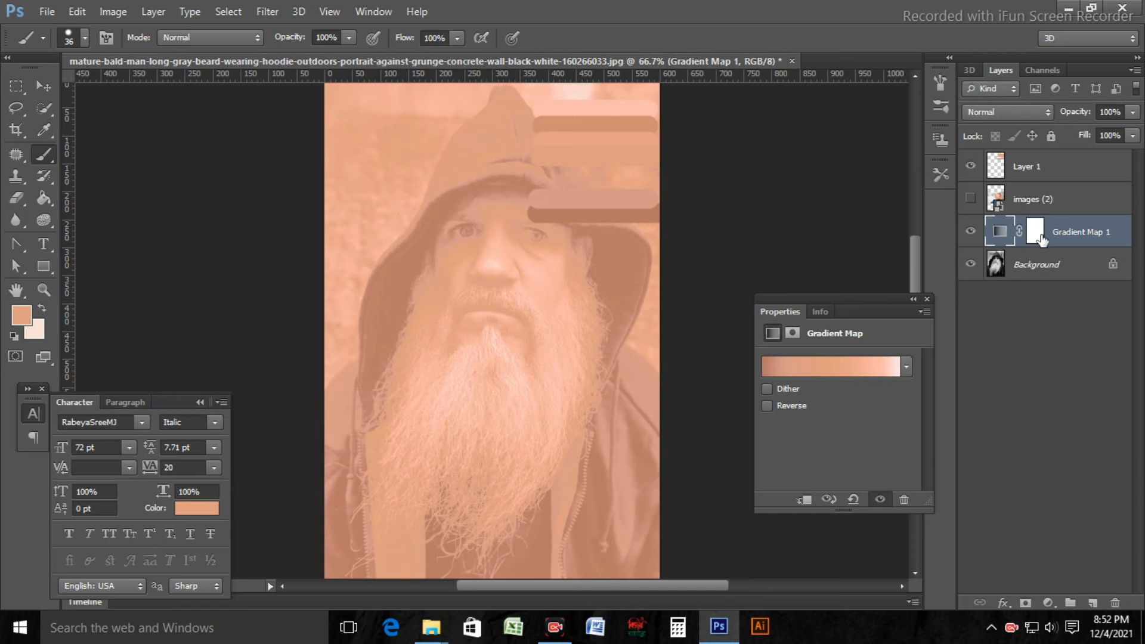
Set the Gradient Map layer's blend mode to Color and hide the swatch layer, Layer 1.
click(999, 232)
click(1046, 112)
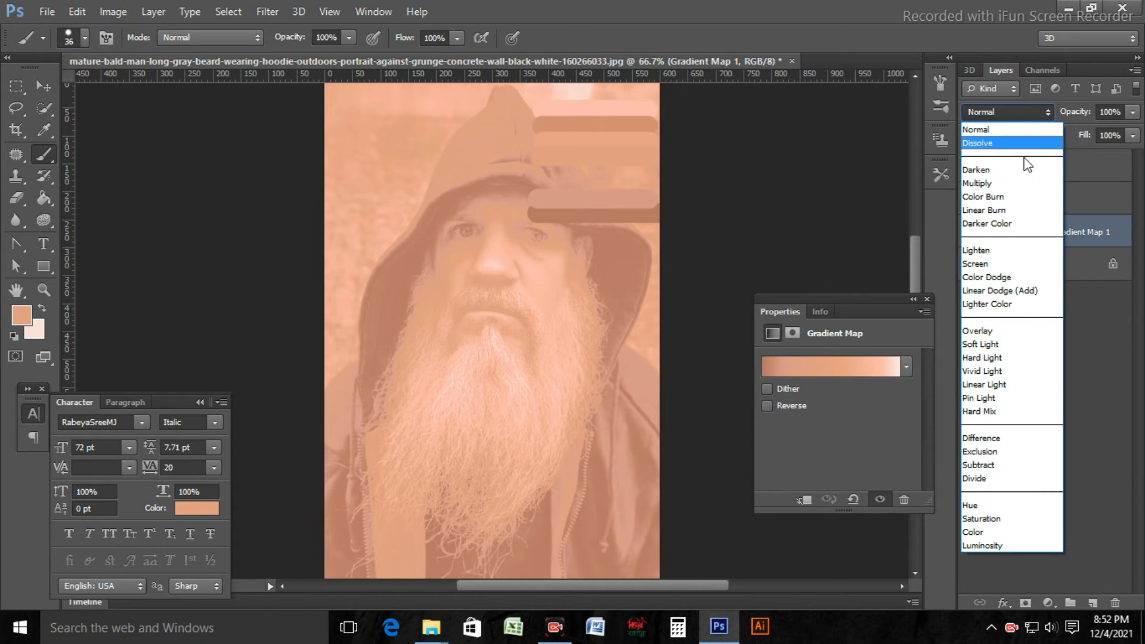
click(970, 531)
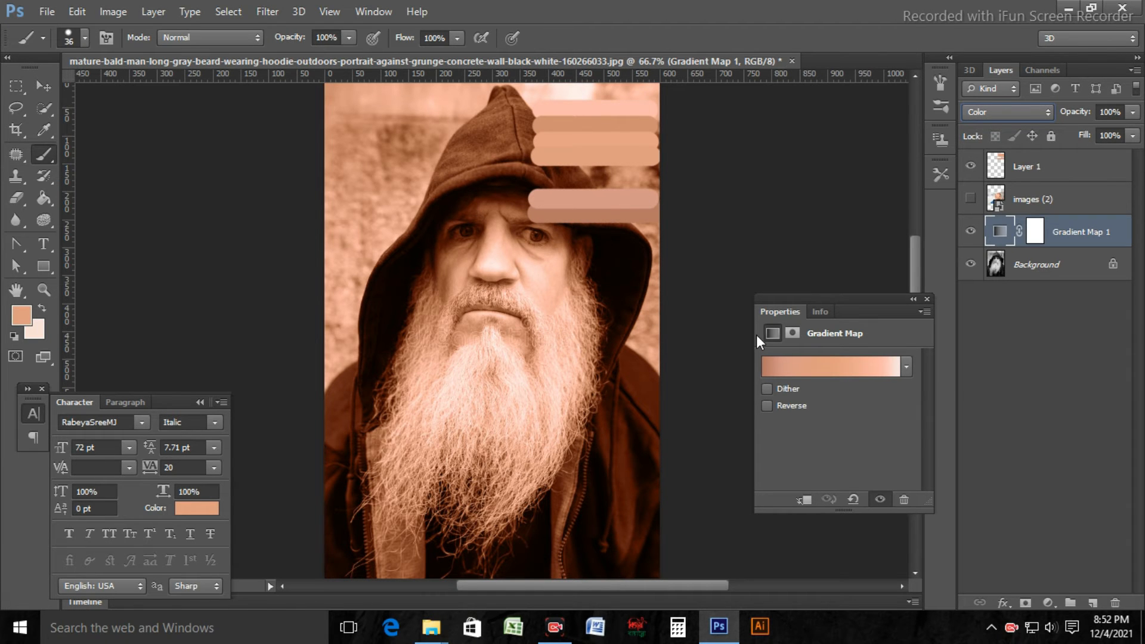
key(ctrl+plus)
key(ctrl+plus)
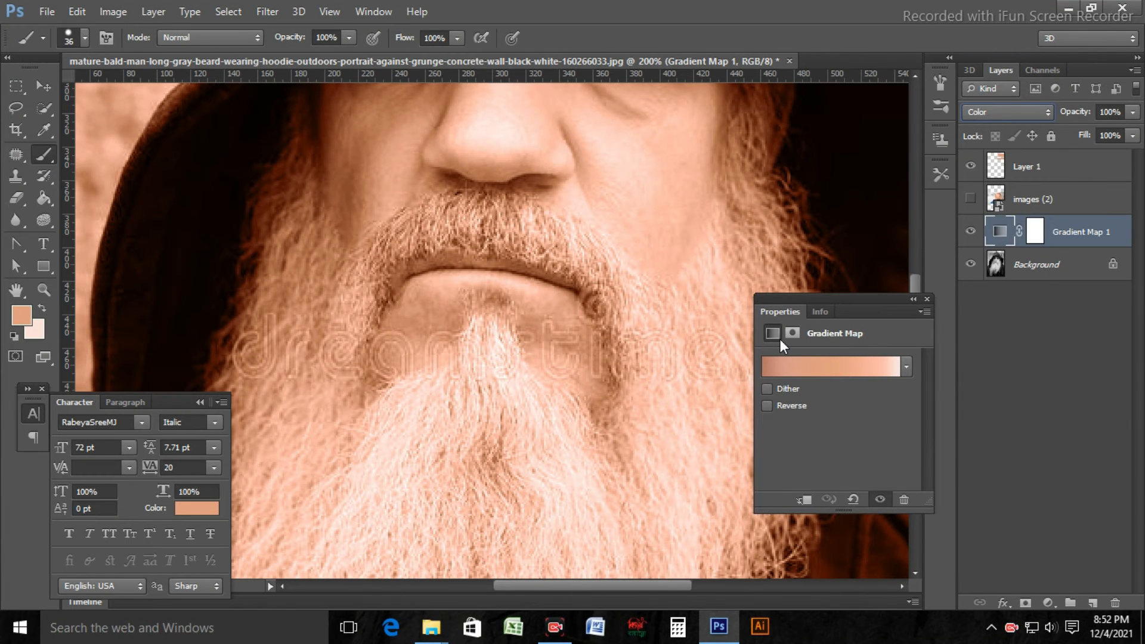
key(ctrl+minus)
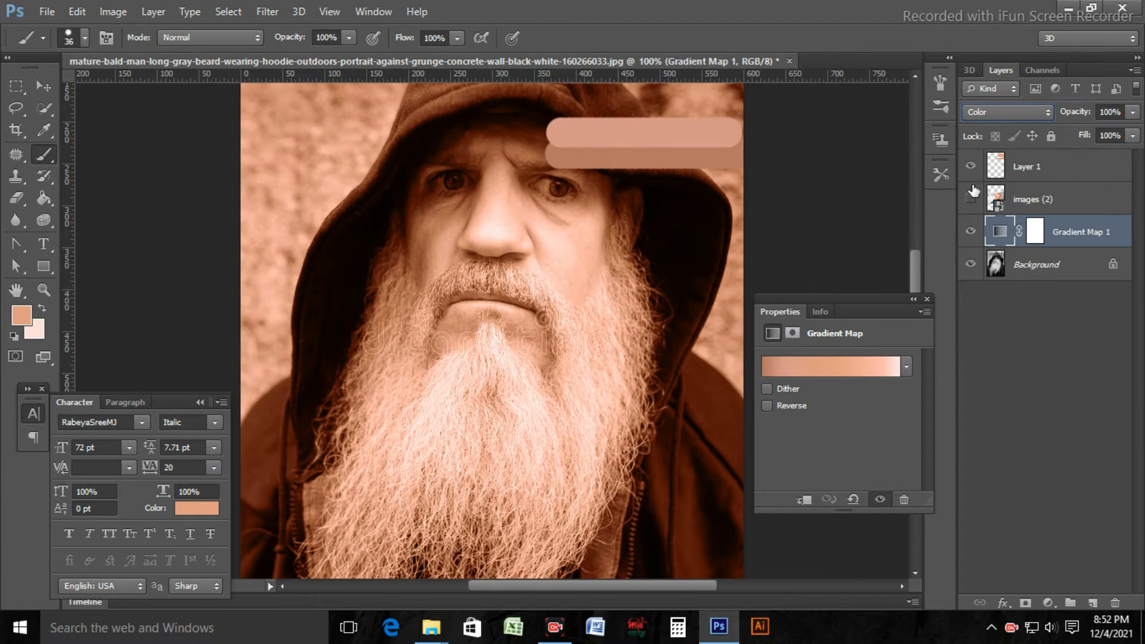
click(970, 166)
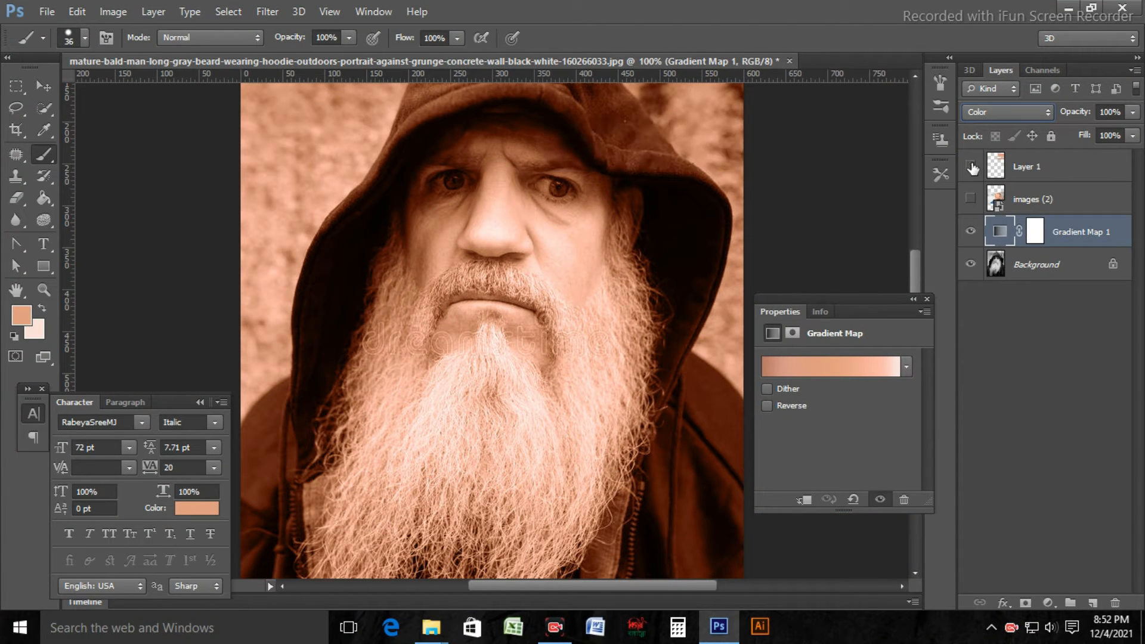
Invert the Gradient Map's layer mask to black so the color effect is hidden.
click(1034, 233)
drag(1033, 236, 1034, 237)
key(ctrl+i)
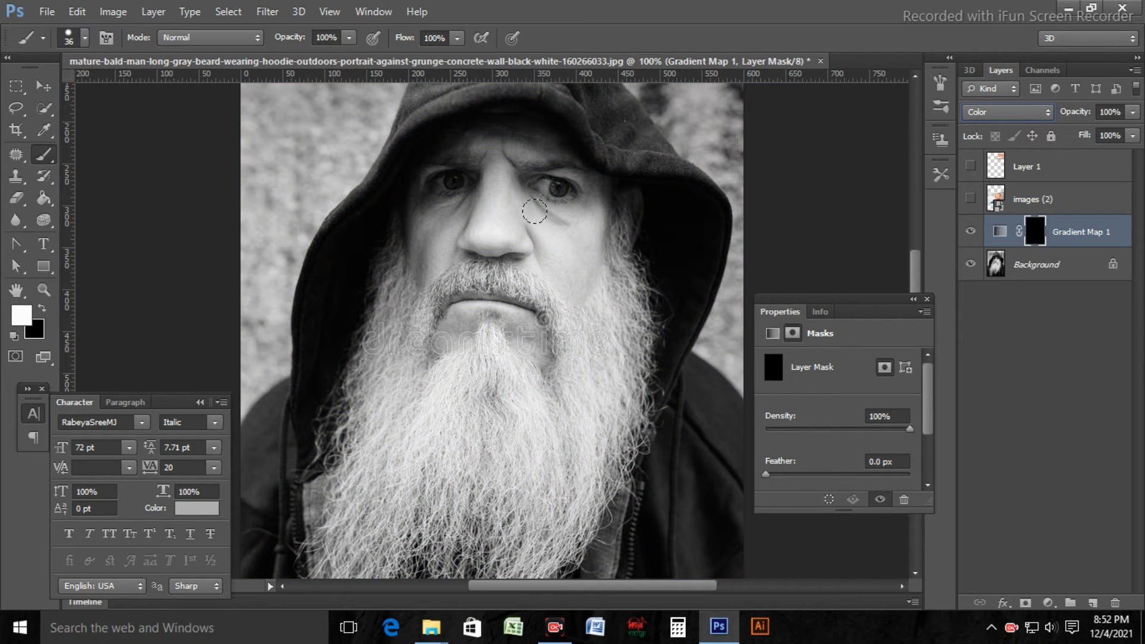
Set the brush opacity to 71% and paint white on the mask over the shaded forehead just under the hood.
key(ctrl+plus)
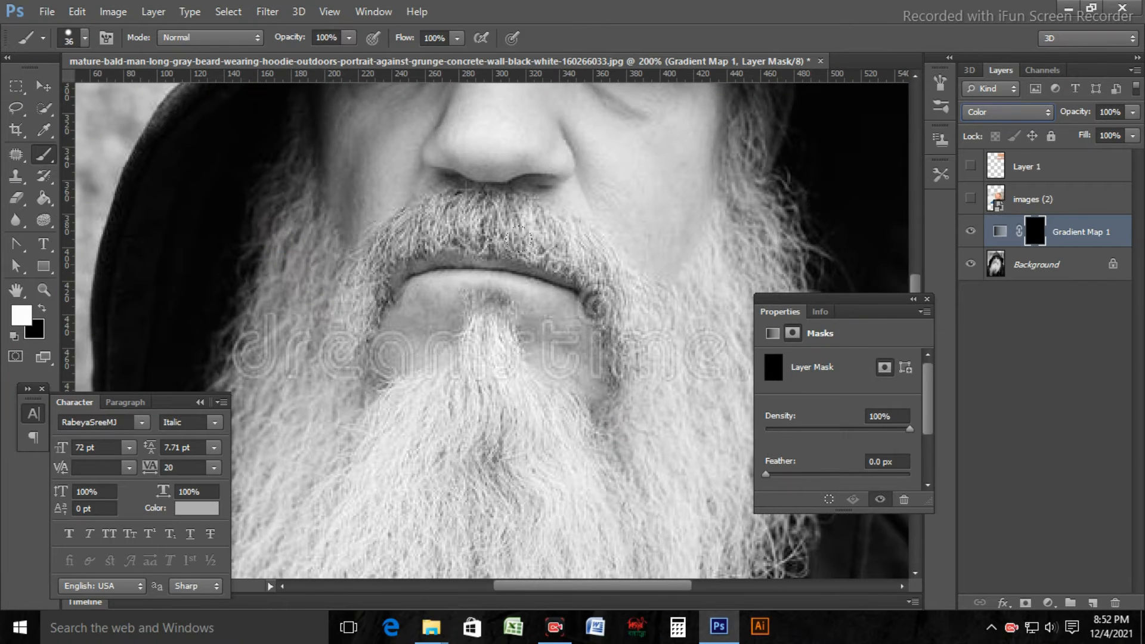
drag(523, 148, 522, 420)
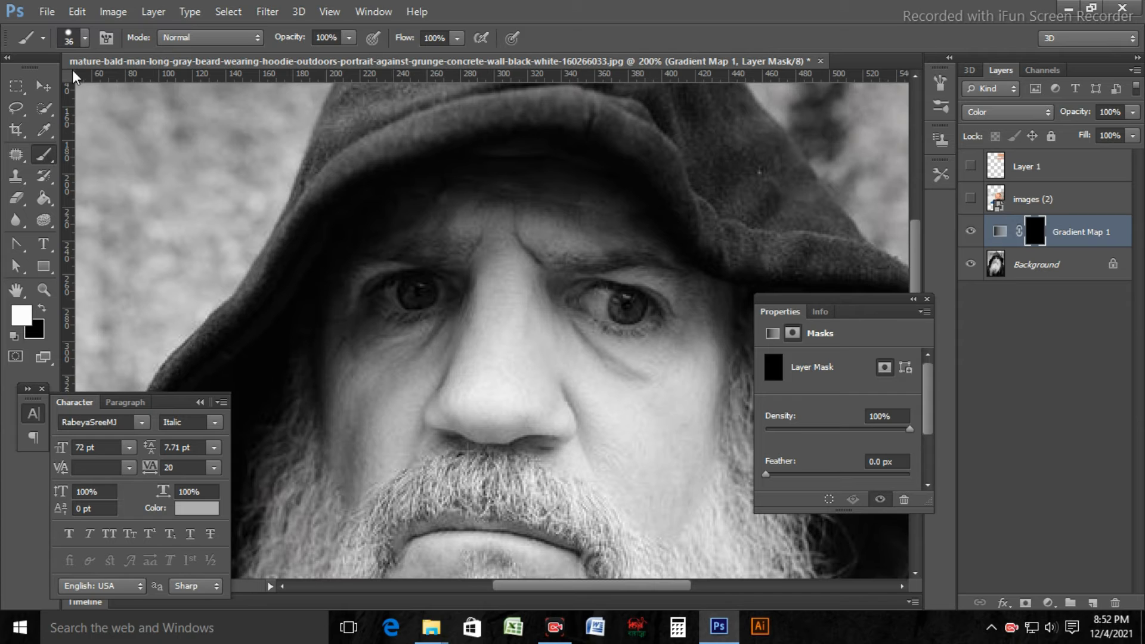
click(83, 39)
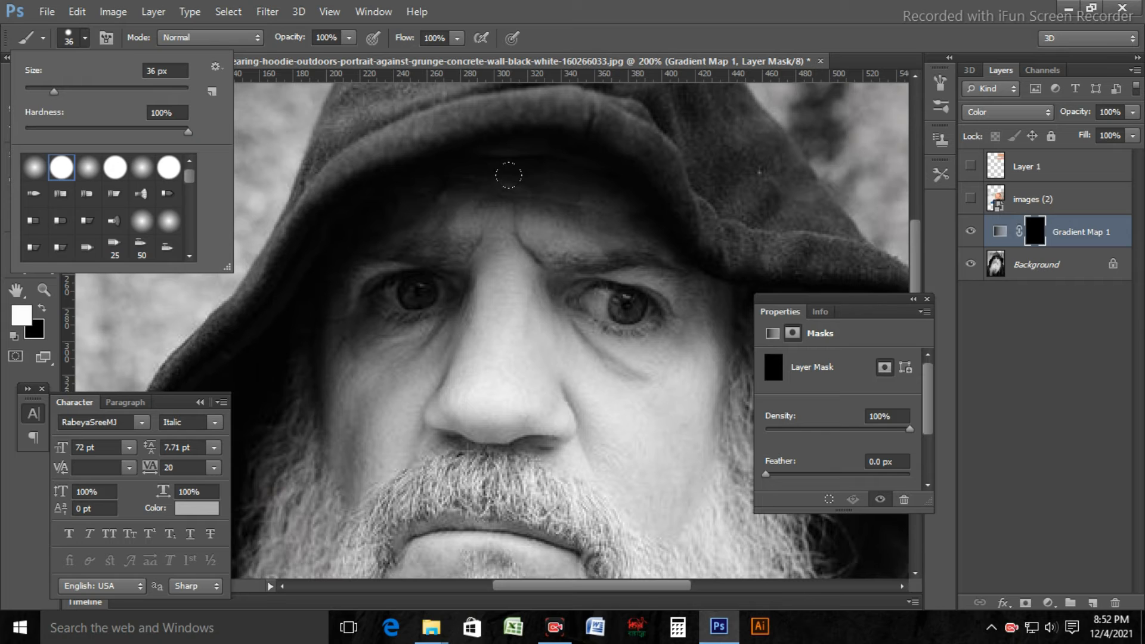
click(509, 175)
click(525, 192)
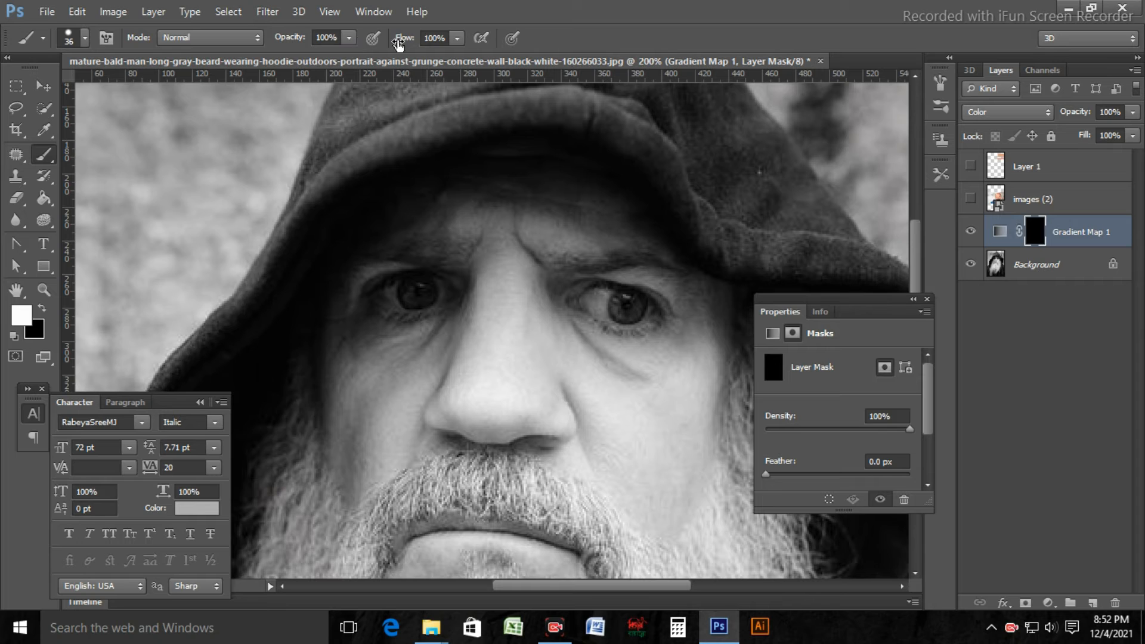
click(349, 37)
click(309, 55)
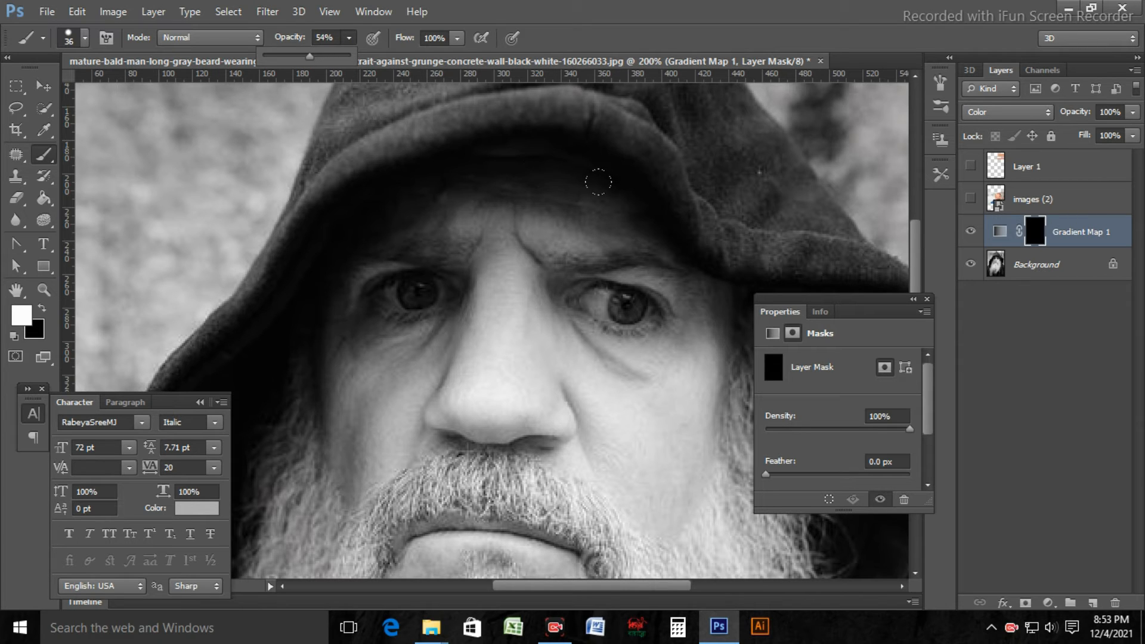
drag(312, 60, 323, 56)
click(610, 212)
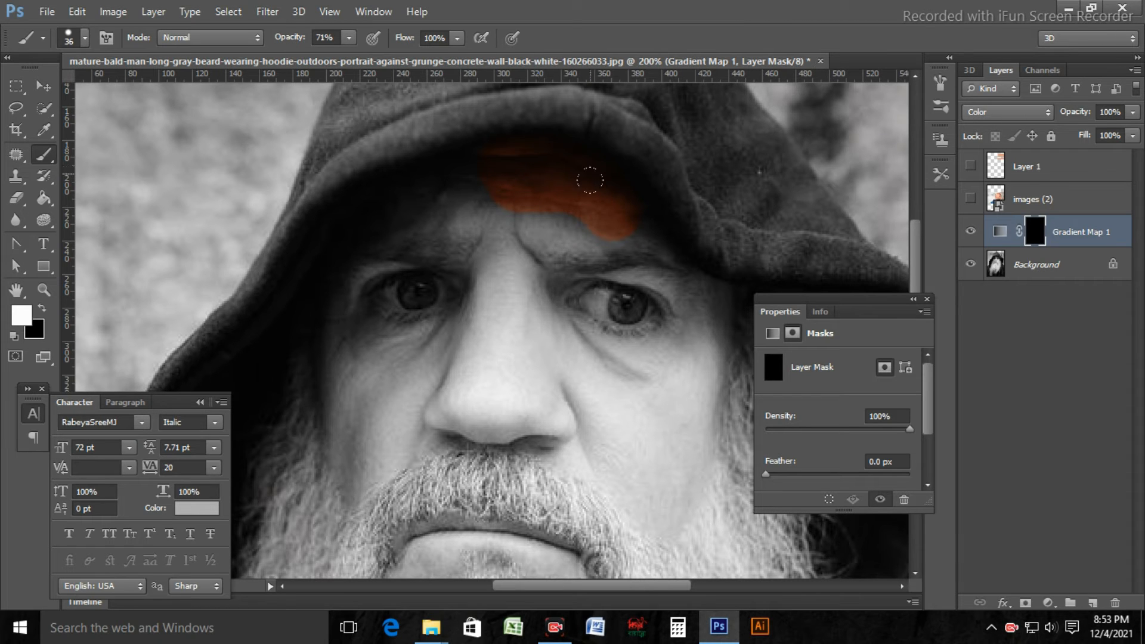
Paint white on the mask over the rest of the forehead, the eye and cheek on the image's left side, and the nose.
key(ctrl+minus)
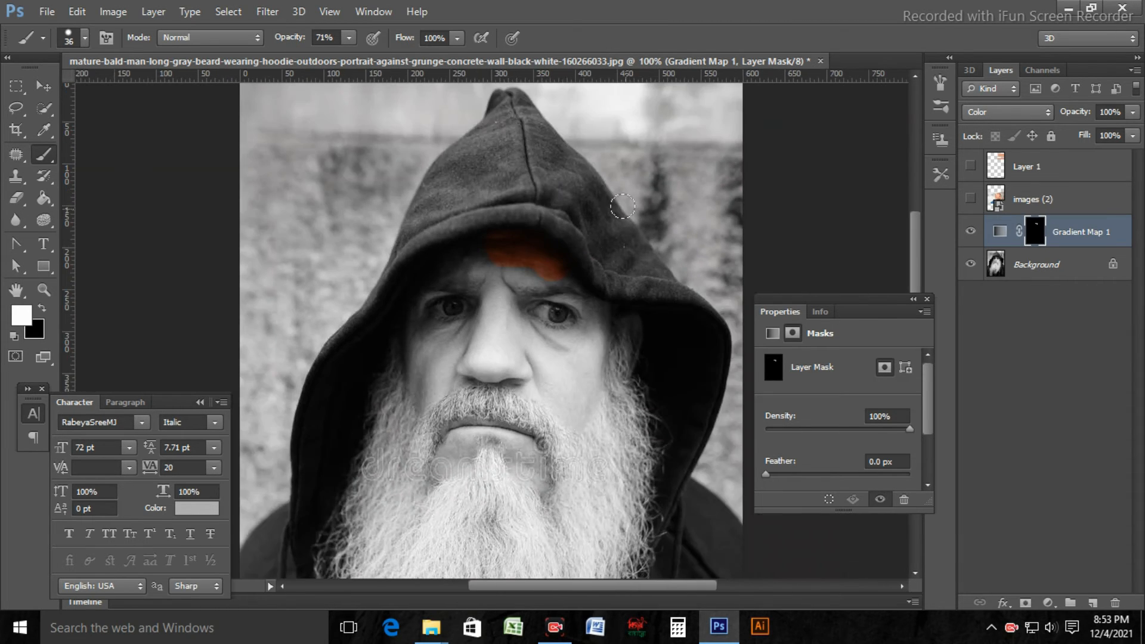
mouse_move(478, 252)
mouse_down()
mouse_move(439, 262)
mouse_move(418, 333)
mouse_move(417, 271)
mouse_move(403, 365)
mouse_move(419, 396)
mouse_up()
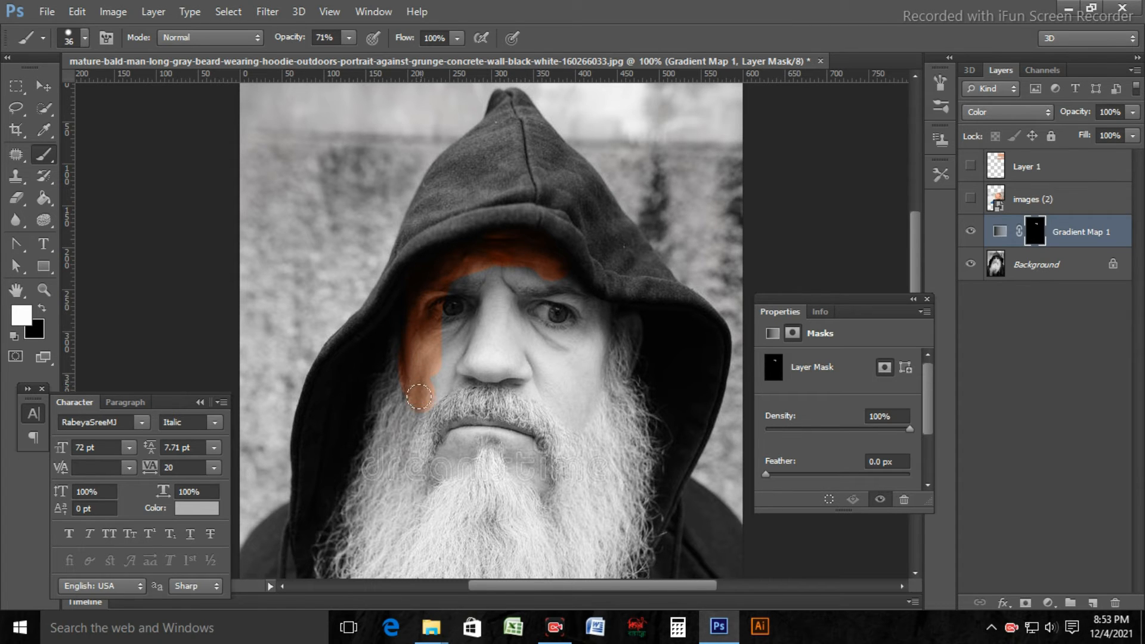
mouse_move(446, 329)
mouse_down()
mouse_move(485, 312)
mouse_move(443, 301)
mouse_up()
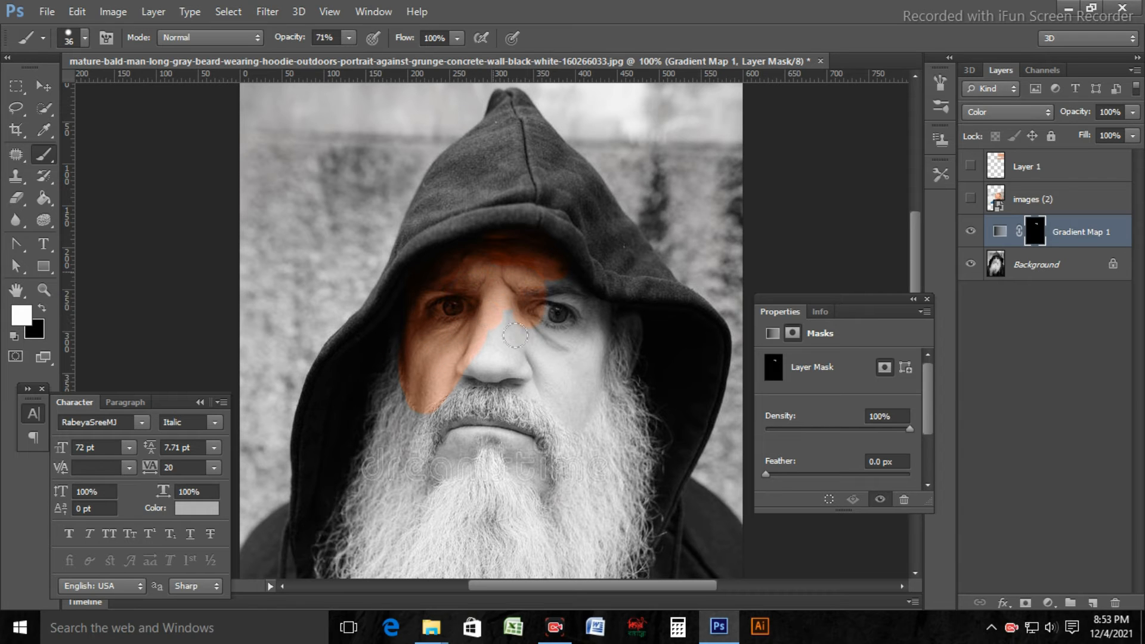
mouse_move(486, 352)
mouse_down()
mouse_move(475, 358)
mouse_move(496, 360)
mouse_move(472, 363)
mouse_up()
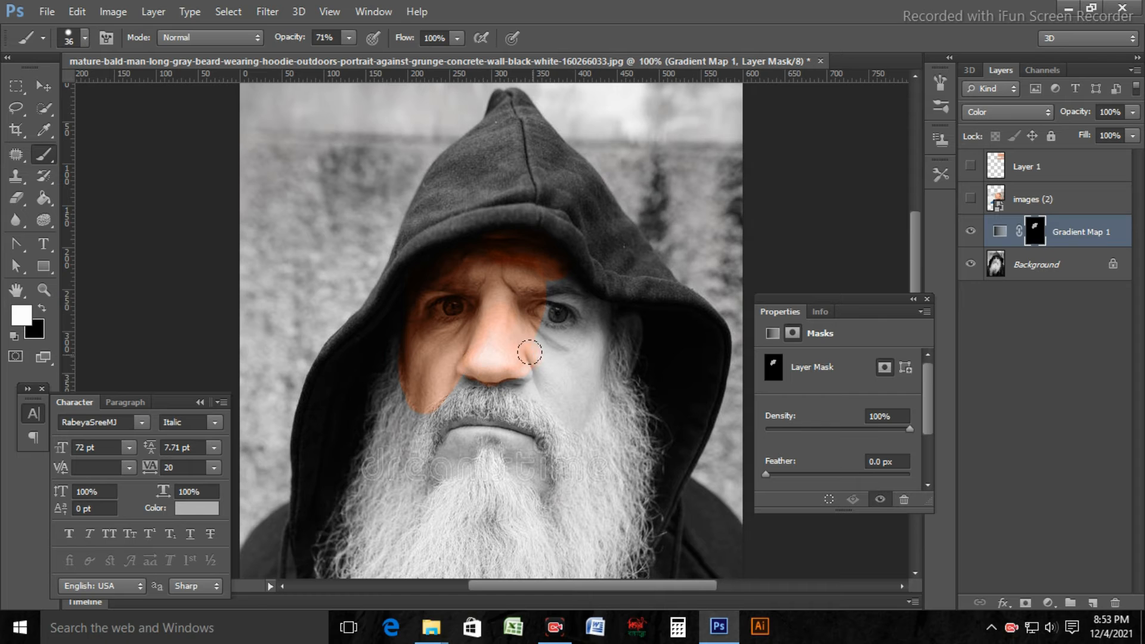
Paint white on the mask over the eye and cheek on the image's right side, including the uncolored gap beneath that eye.
mouse_move(565, 283)
mouse_down()
mouse_move(576, 317)
mouse_move(584, 356)
mouse_move(526, 319)
mouse_move(546, 380)
mouse_move(515, 360)
mouse_move(564, 410)
mouse_up()
mouse_move(588, 350)
mouse_down()
mouse_move(598, 297)
mouse_move(566, 311)
mouse_move(559, 302)
mouse_move(571, 289)
mouse_move(604, 317)
mouse_move(552, 288)
mouse_move(559, 333)
mouse_move(567, 284)
mouse_up()
key(ctrl+z)
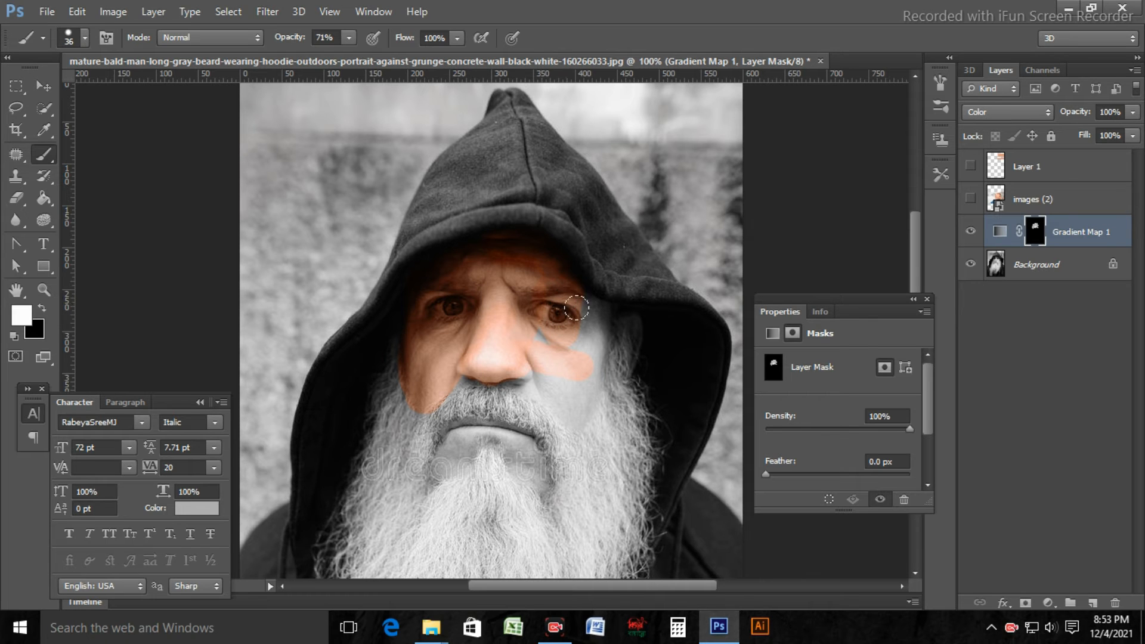
mouse_move(573, 360)
mouse_down()
mouse_move(588, 311)
mouse_move(577, 301)
mouse_up()
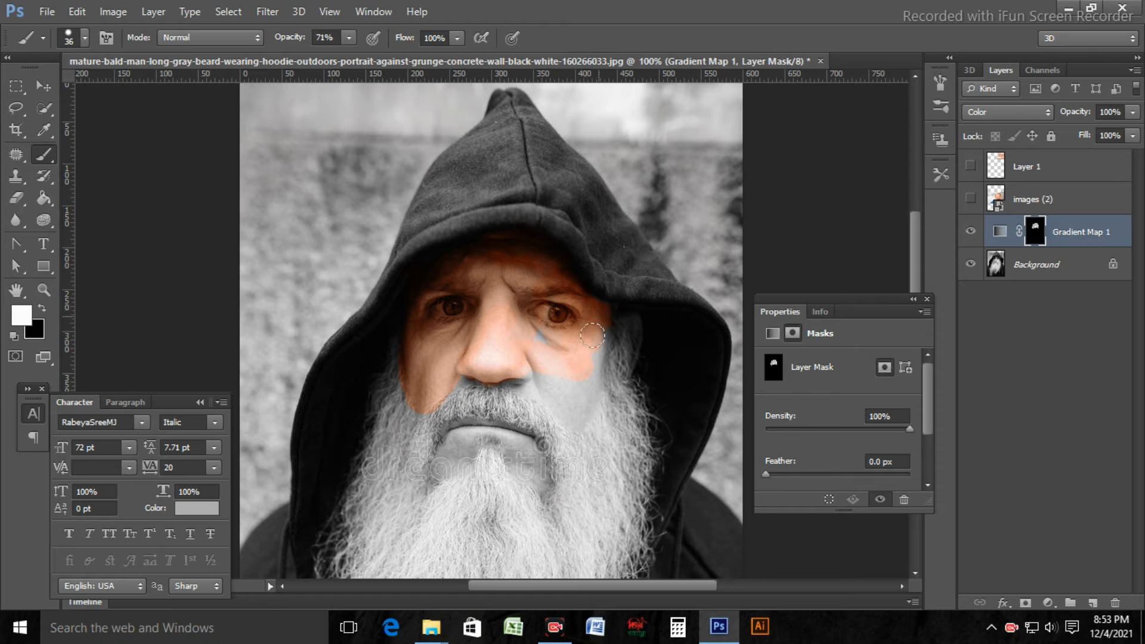
mouse_move(594, 318)
mouse_down()
mouse_move(571, 403)
mouse_move(588, 362)
mouse_up()
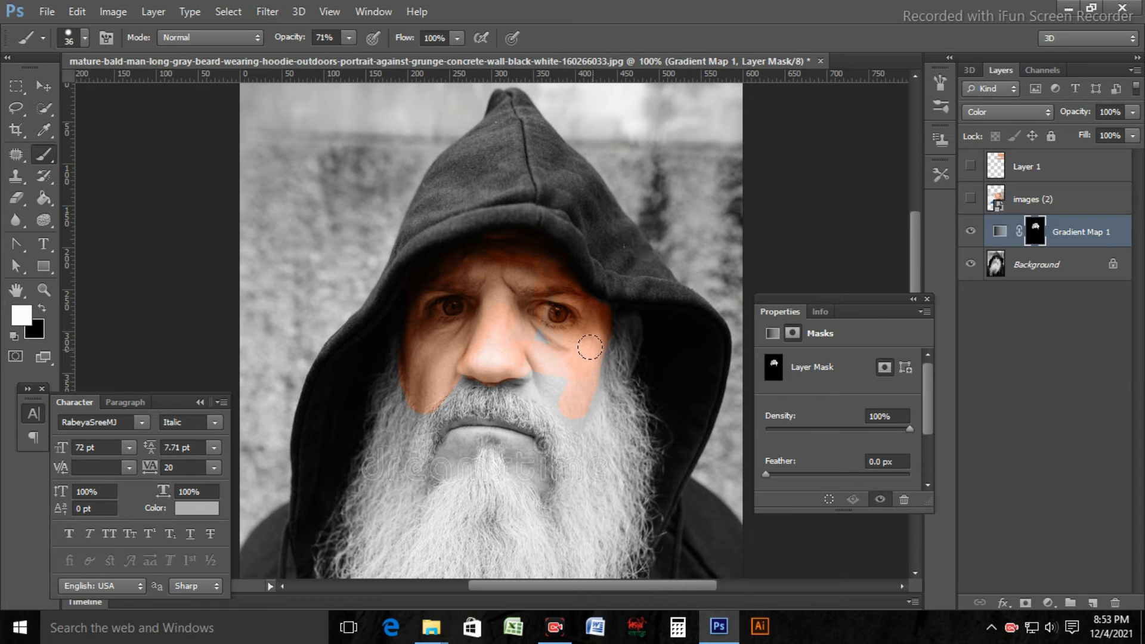
mouse_move(578, 409)
mouse_down()
mouse_move(572, 417)
mouse_move(524, 383)
mouse_move(534, 375)
mouse_up()
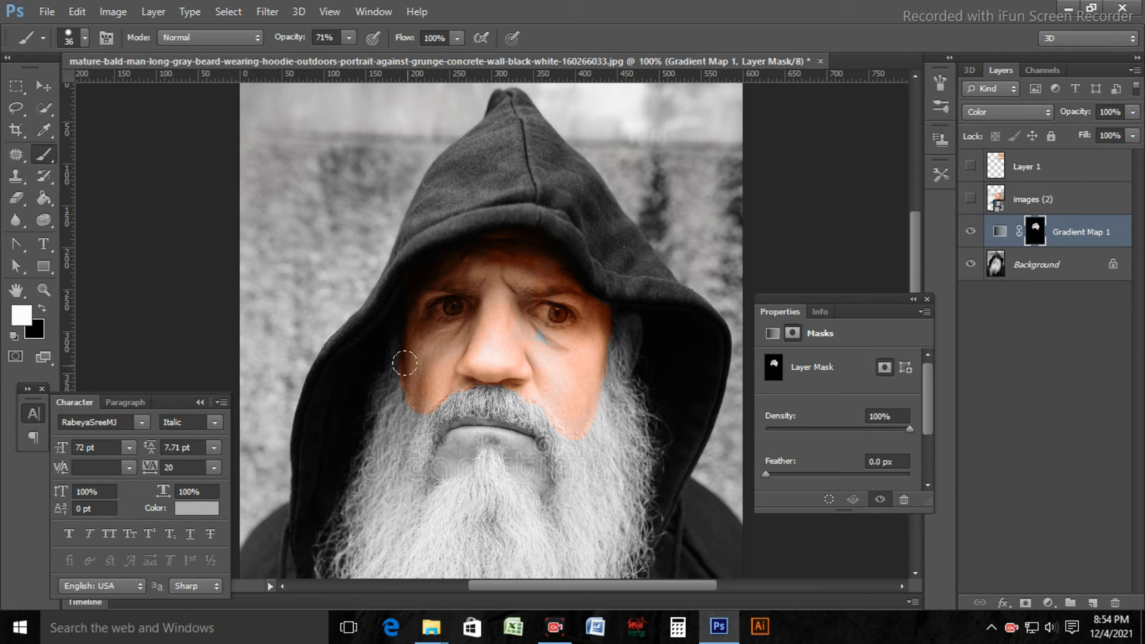
key(ctrl+minus)
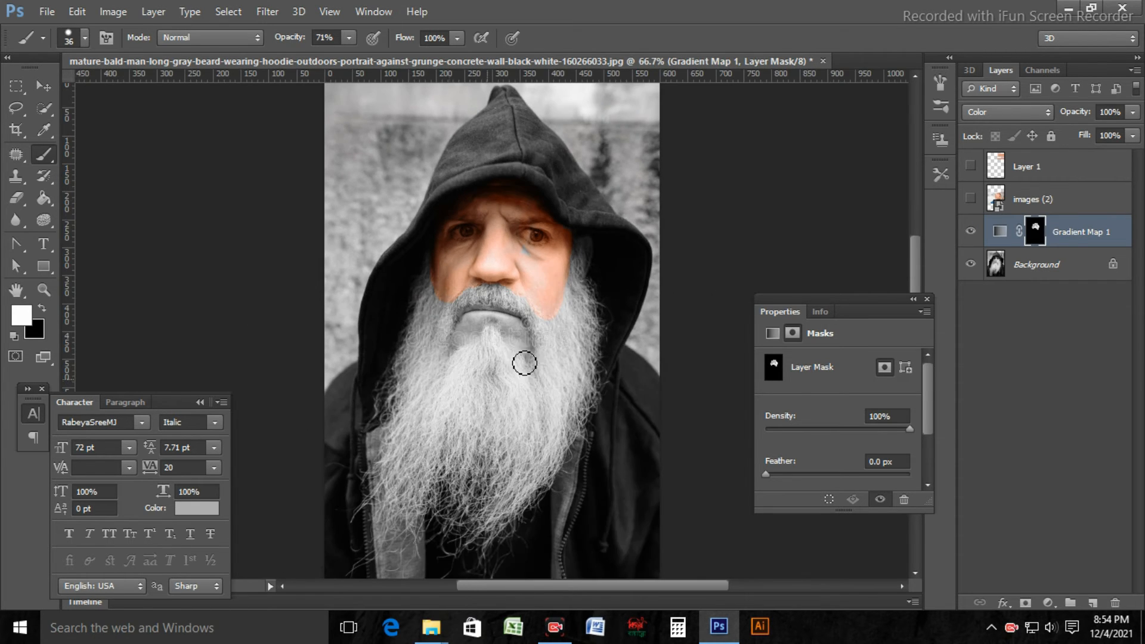
drag(531, 255, 536, 261)
Reduce the brush to 20 px and 45% opacity while painting white on the mask over the lower lip and the chin skin.
key(bracketleft)
mouse_move(463, 341)
mouse_down()
mouse_move(474, 323)
mouse_move(507, 319)
mouse_move(525, 351)
mouse_move(492, 327)
mouse_move(470, 344)
mouse_up()
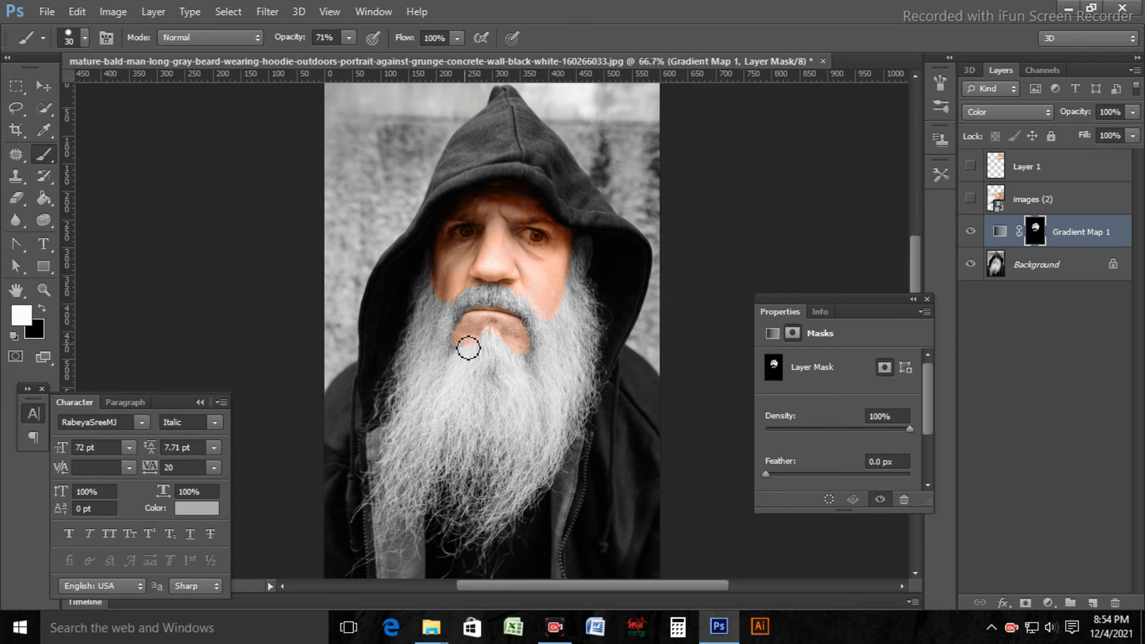
key(ctrl+z)
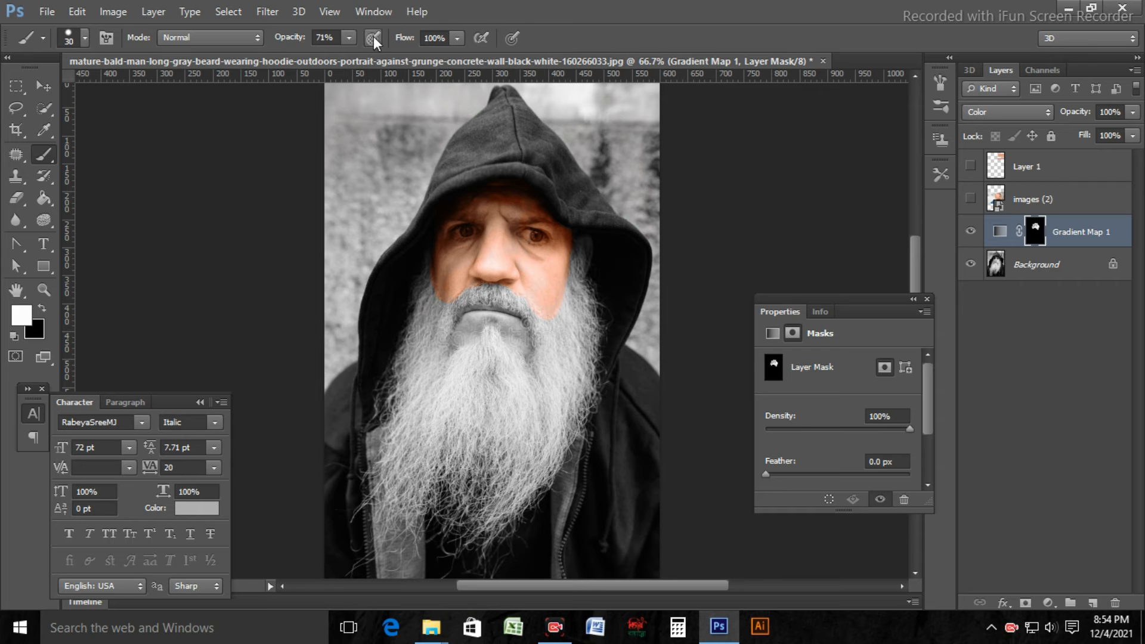
click(349, 37)
mouse_move(475, 337)
mouse_down()
mouse_move(476, 322)
mouse_move(464, 343)
mouse_up()
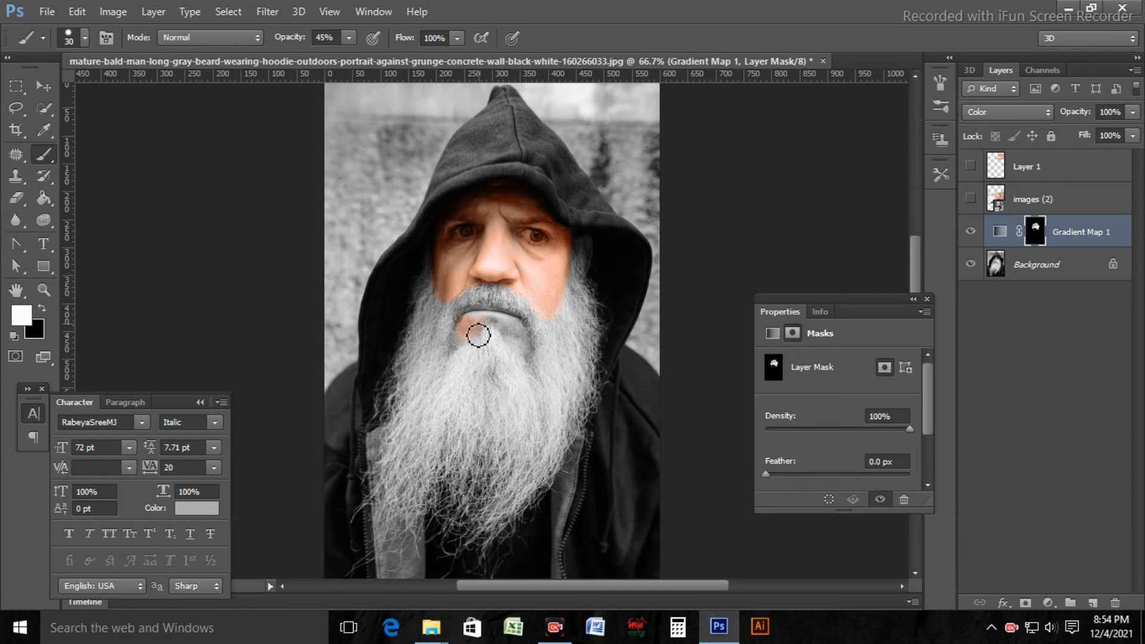
mouse_move(477, 322)
mouse_down()
mouse_move(519, 341)
mouse_move(514, 326)
mouse_move(513, 338)
mouse_move(463, 340)
mouse_up()
mouse_move(529, 354)
mouse_down()
mouse_move(511, 324)
mouse_move(524, 340)
mouse_up()
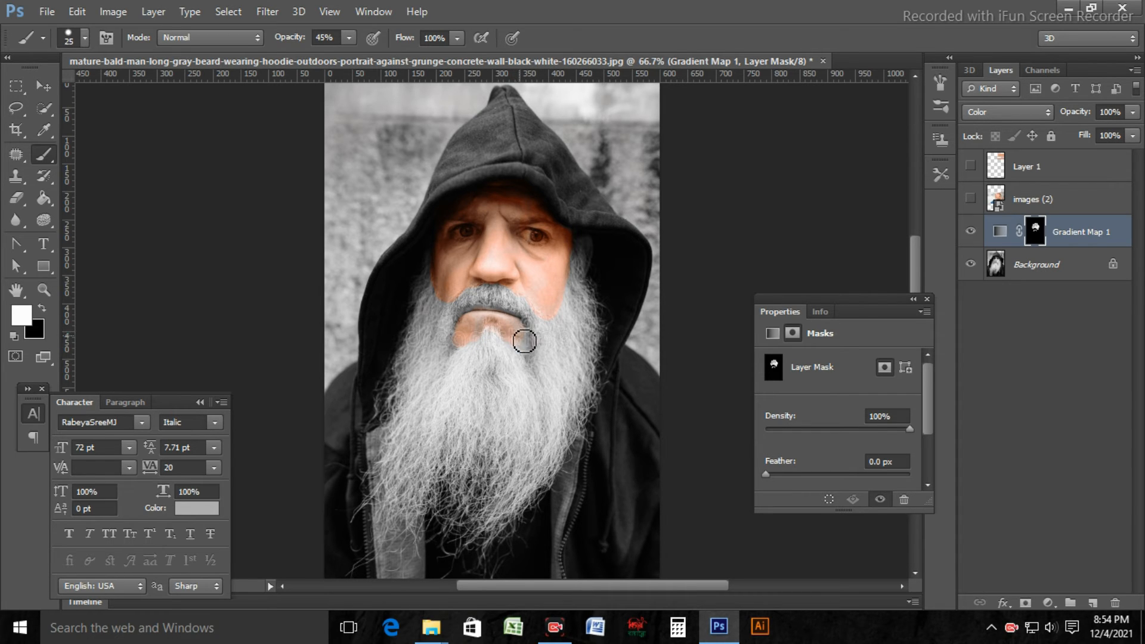
key([)
drag(529, 344, 525, 337)
Switch the mask brush to black, undo the trial stroke on the shaded forehead, and set the brush opacity to 6%.
scroll(524, 351, up, 2)
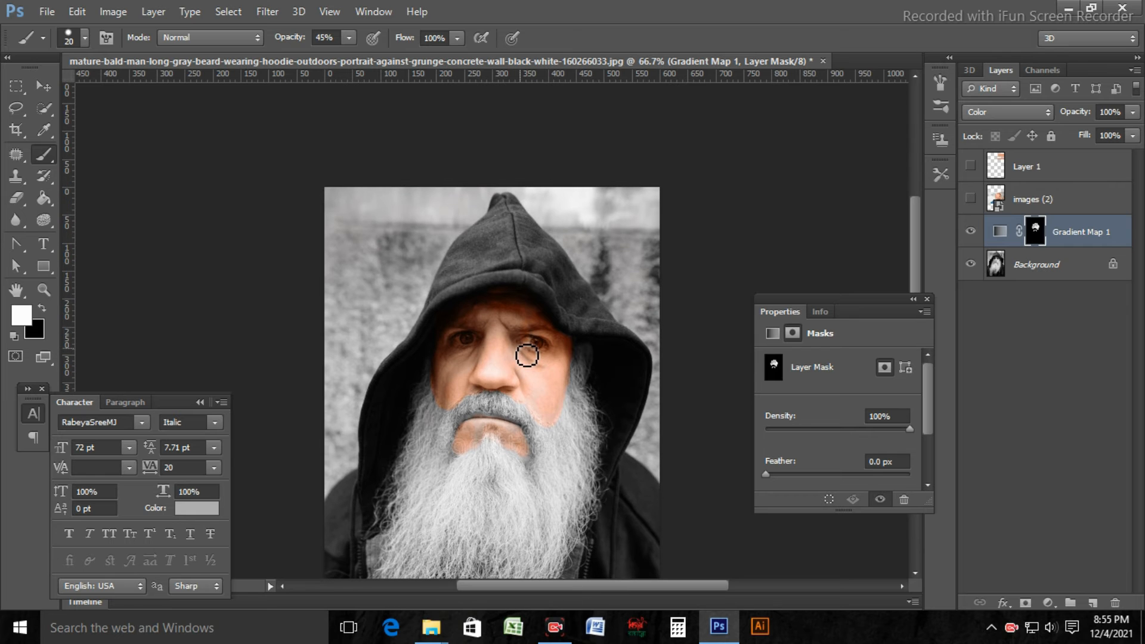
scroll(519, 346, up, 2)
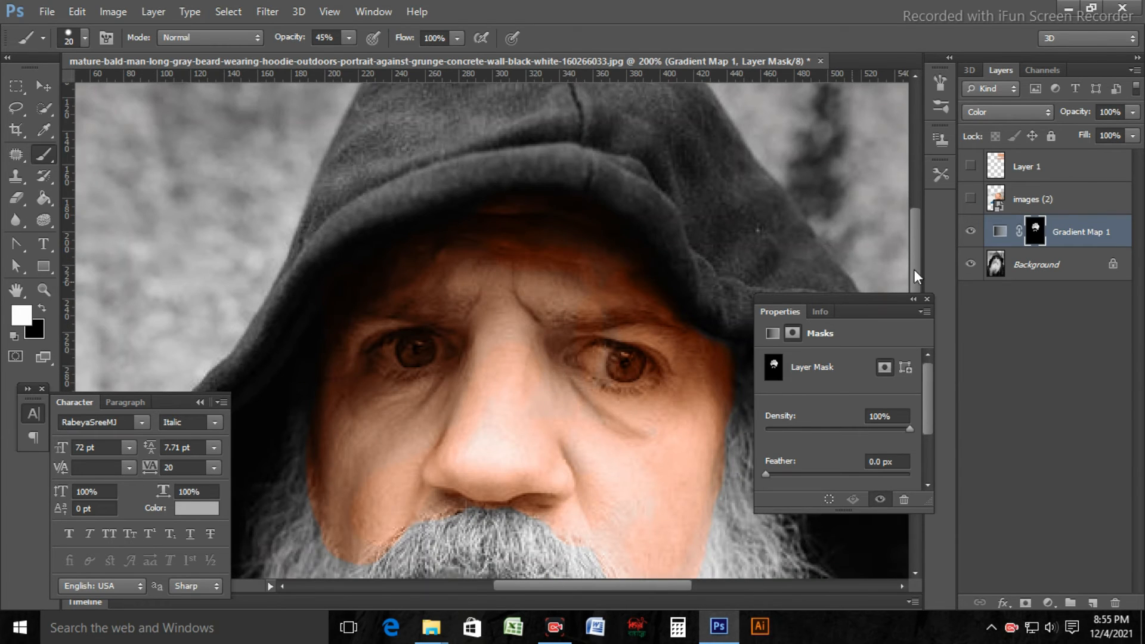
click(41, 308)
drag(588, 296, 612, 297)
key(ctrl+z)
click(349, 37)
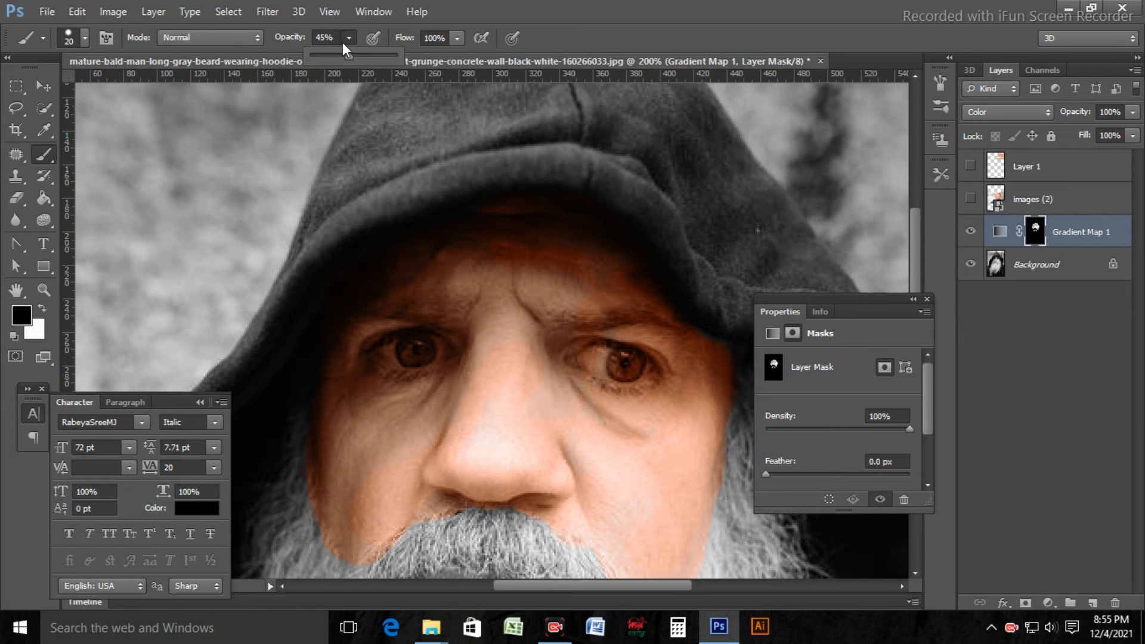
click(316, 55)
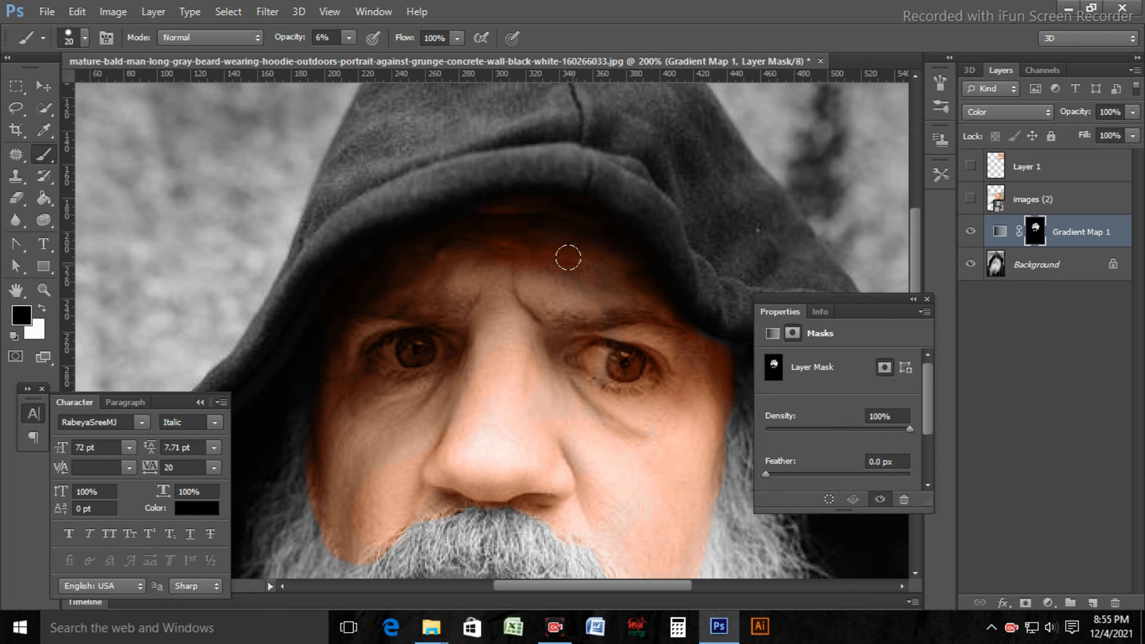
scroll(532, 388, down, 2)
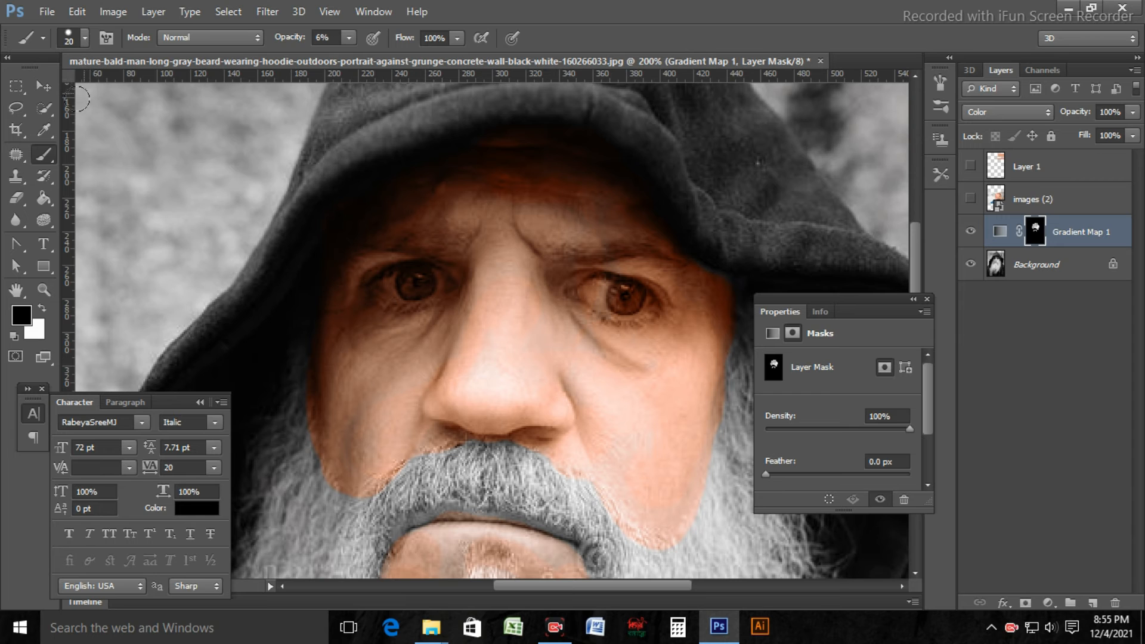
Set the brush opacity to 100% and paint black on the mask over both irises to remove the skin tone.
click(349, 38)
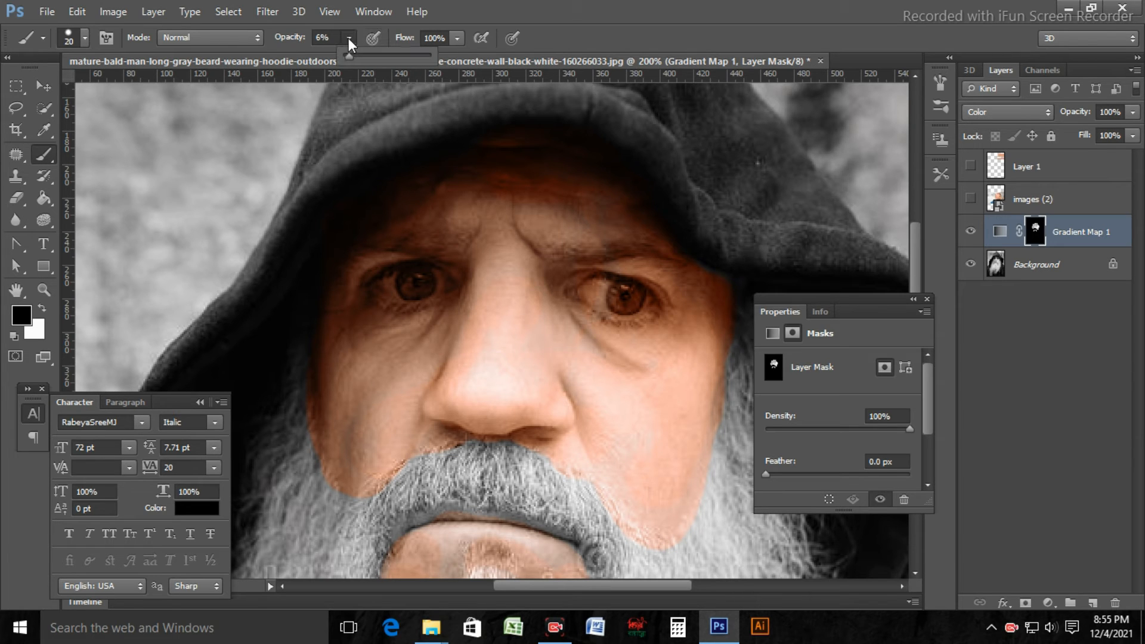
drag(347, 56, 514, 84)
click(619, 294)
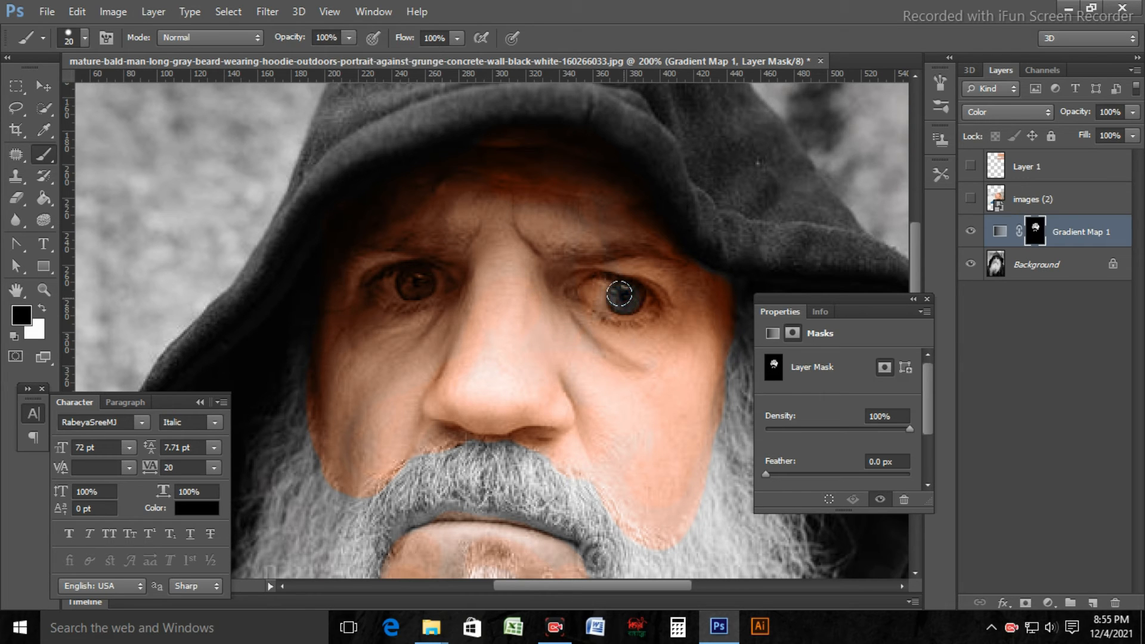
click(413, 279)
key(ctrl+minus)
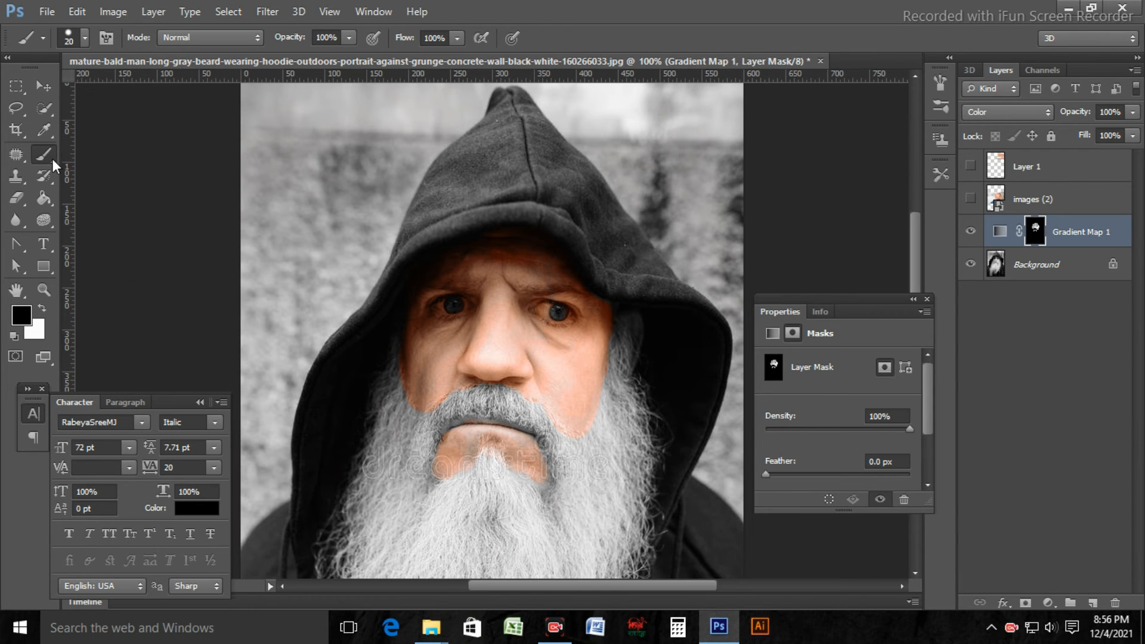
Paint white on the mask at 100% opacity over the lower lip and chin skin to even out their skin tone.
click(41, 307)
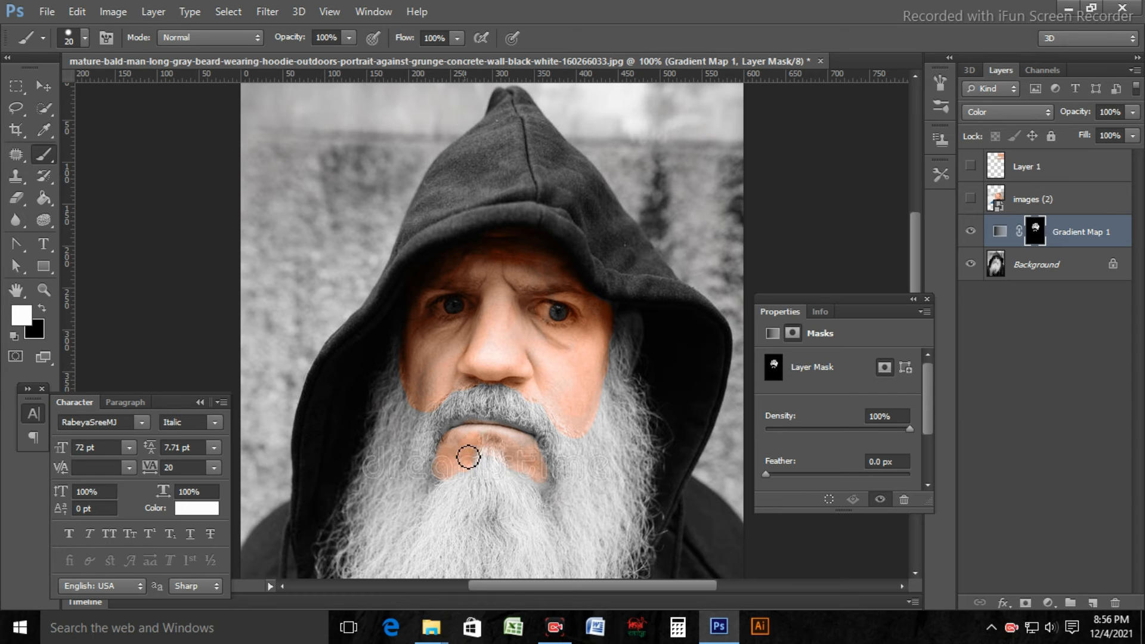
key(ctrl+z)
mouse_move(529, 450)
mouse_down()
mouse_move(539, 483)
mouse_move(506, 447)
mouse_move(469, 462)
mouse_up()
mouse_move(450, 472)
mouse_down()
mouse_move(457, 448)
mouse_move(444, 479)
mouse_up()
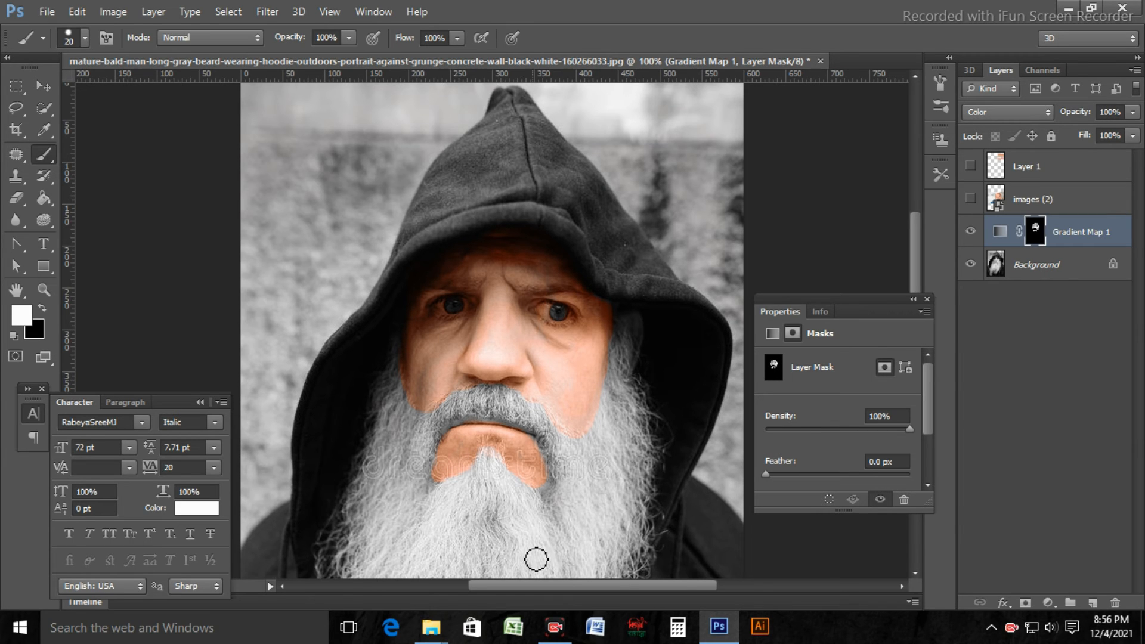
Paint black on the mask with a 9 px brush at 53% opacity over the whites of the eyes.
scroll(530, 537, up, 2)
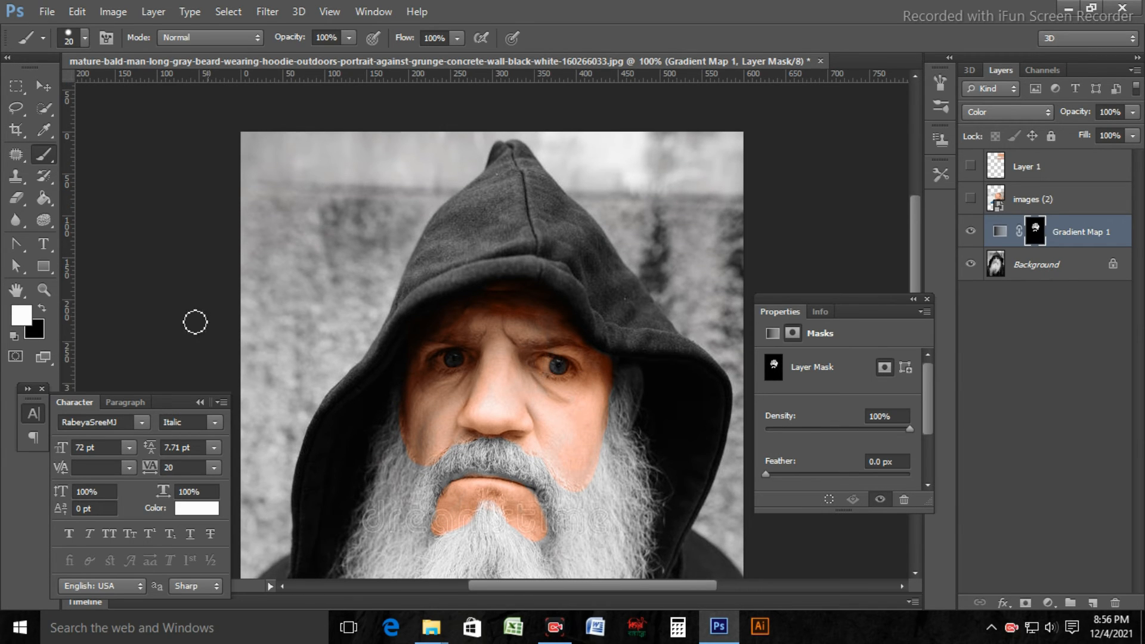
click(43, 308)
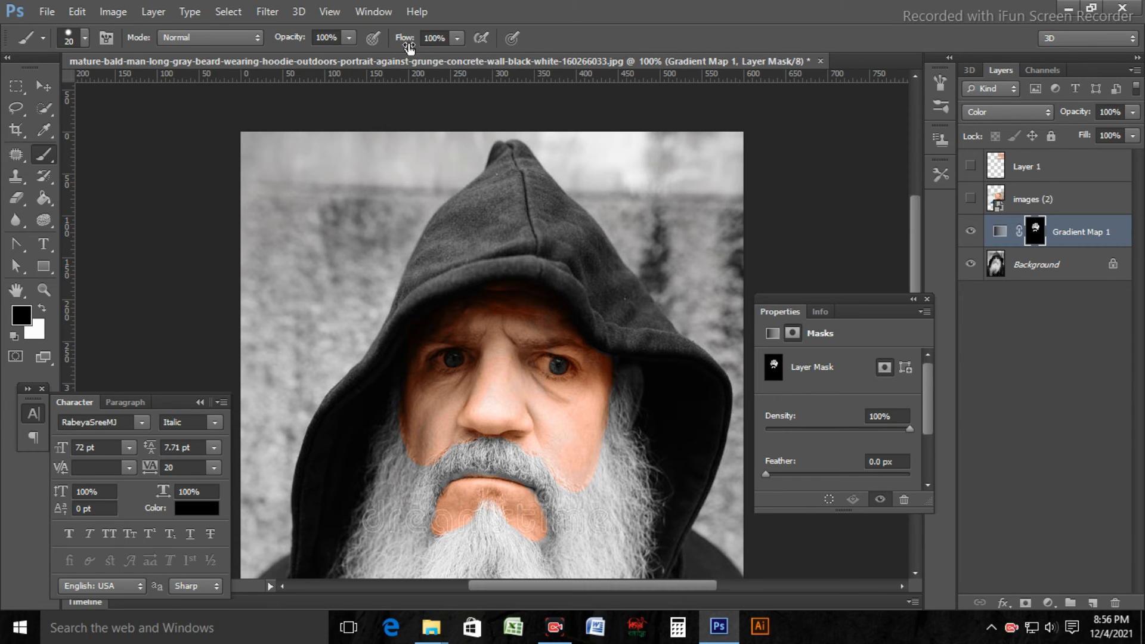
click(348, 38)
click(309, 53)
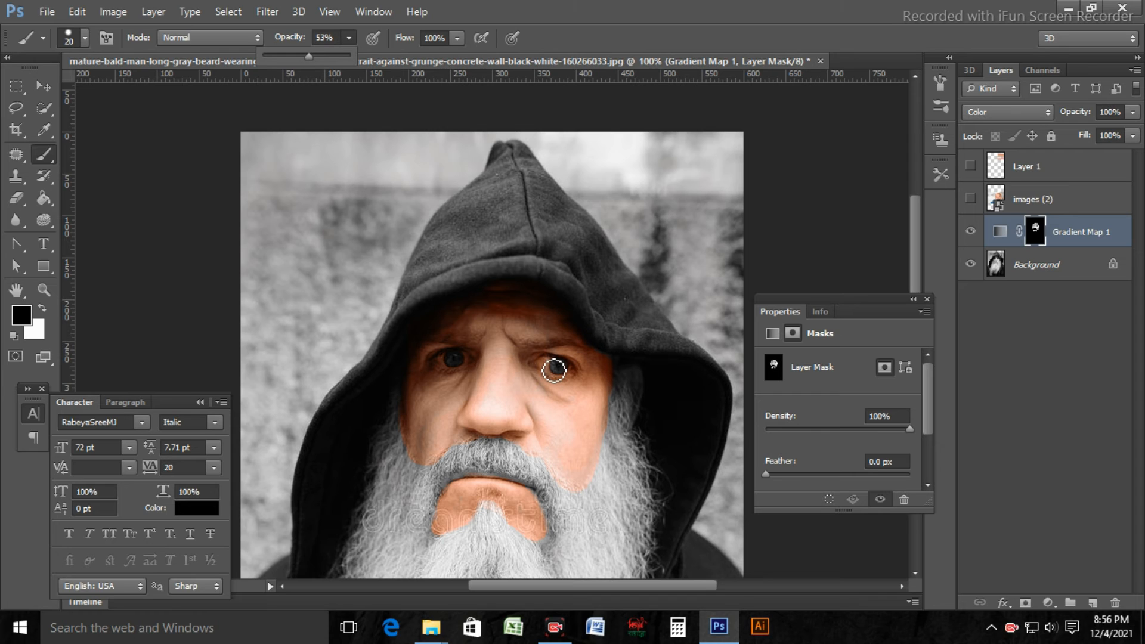
key(bracketleft)
mouse_move(558, 371)
mouse_down()
mouse_move(567, 366)
mouse_move(543, 372)
mouse_move(578, 376)
mouse_up()
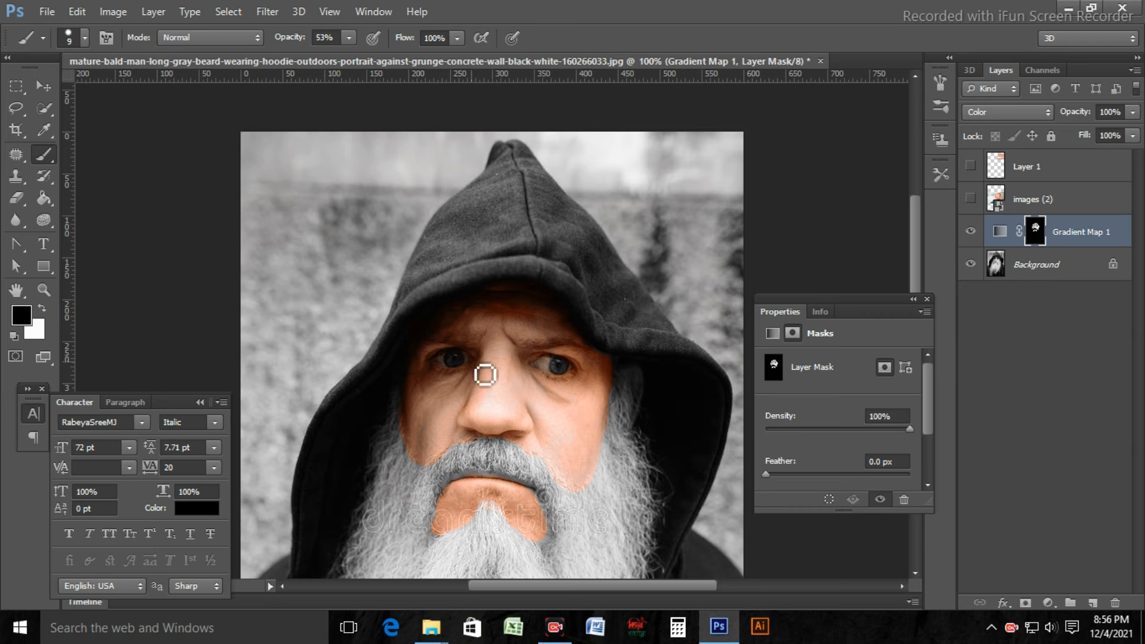
Examine the colorized face and its edges along the hood and beard, up close and in the whole image.
scroll(560, 459, down, 2)
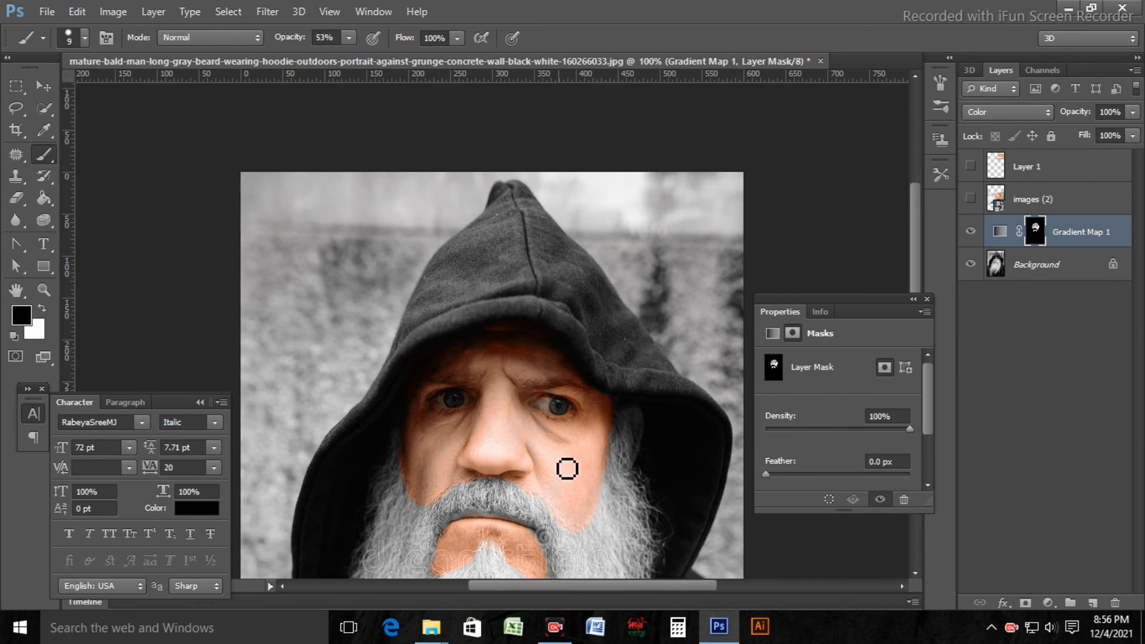
scroll(567, 465, down, 3)
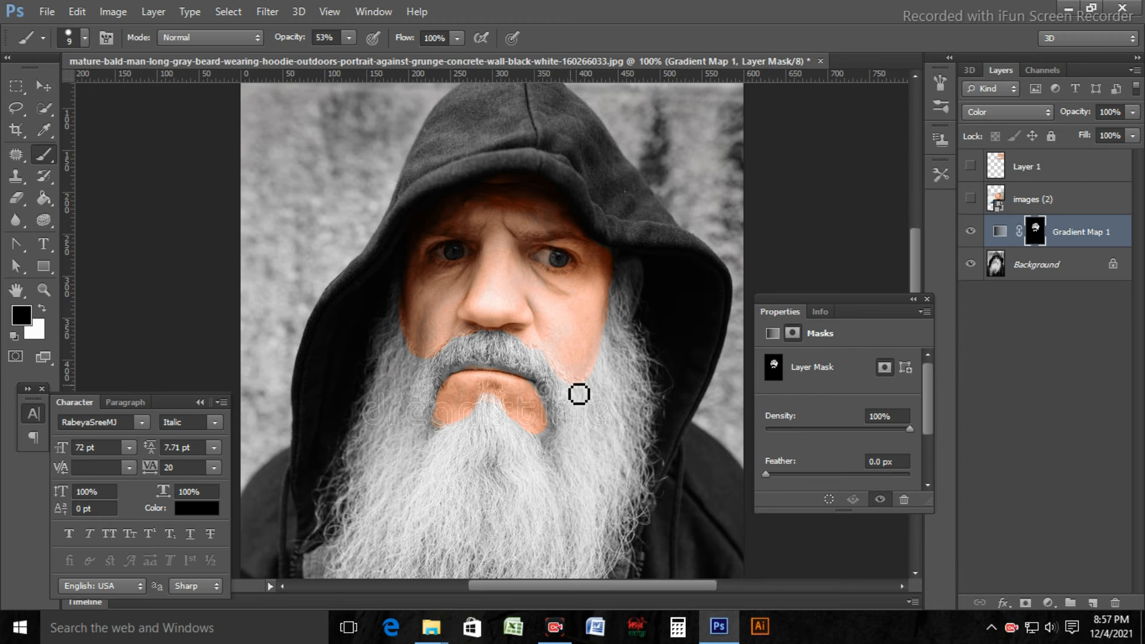
scroll(577, 392, down, 2)
scroll(577, 394, up, 2)
scroll(577, 388, down, 1)
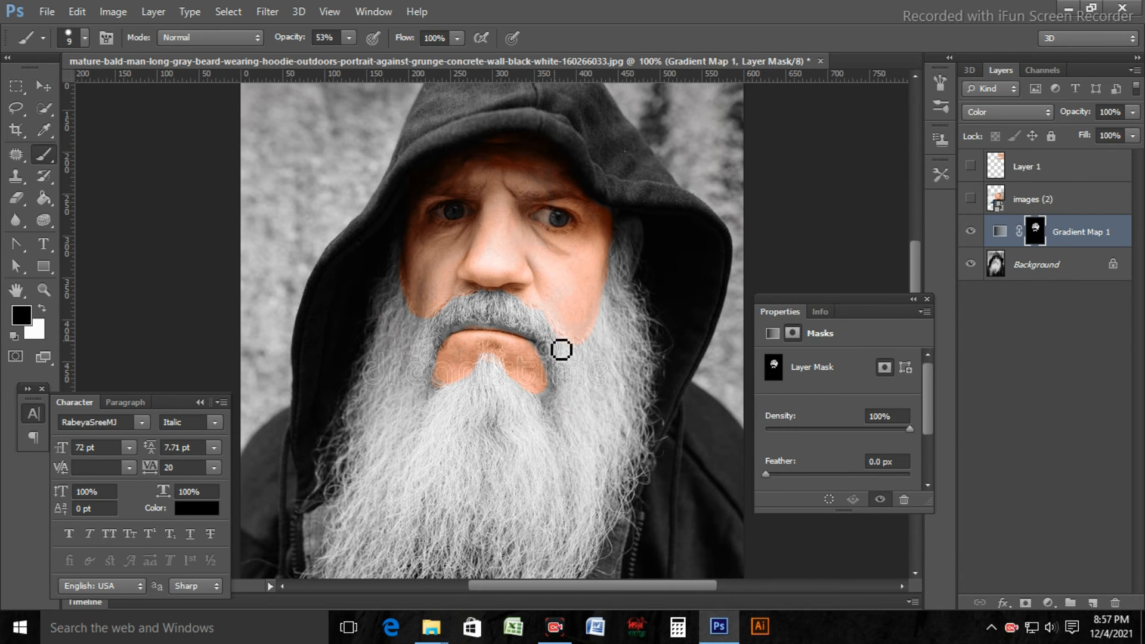
key(ctrl+minus)
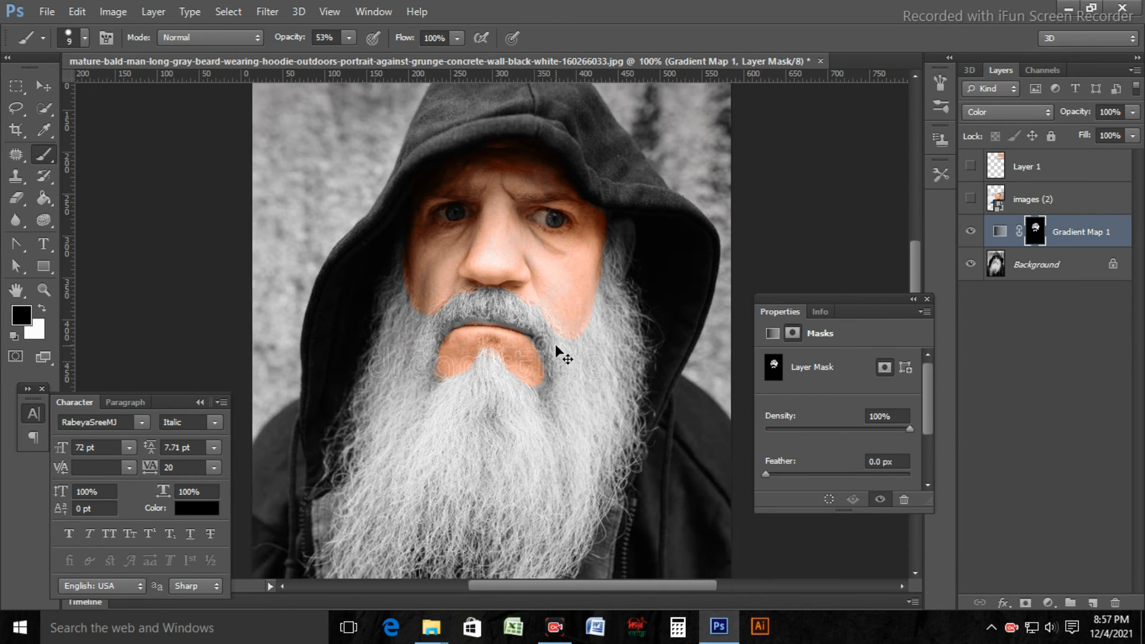
key(ctrl+minus)
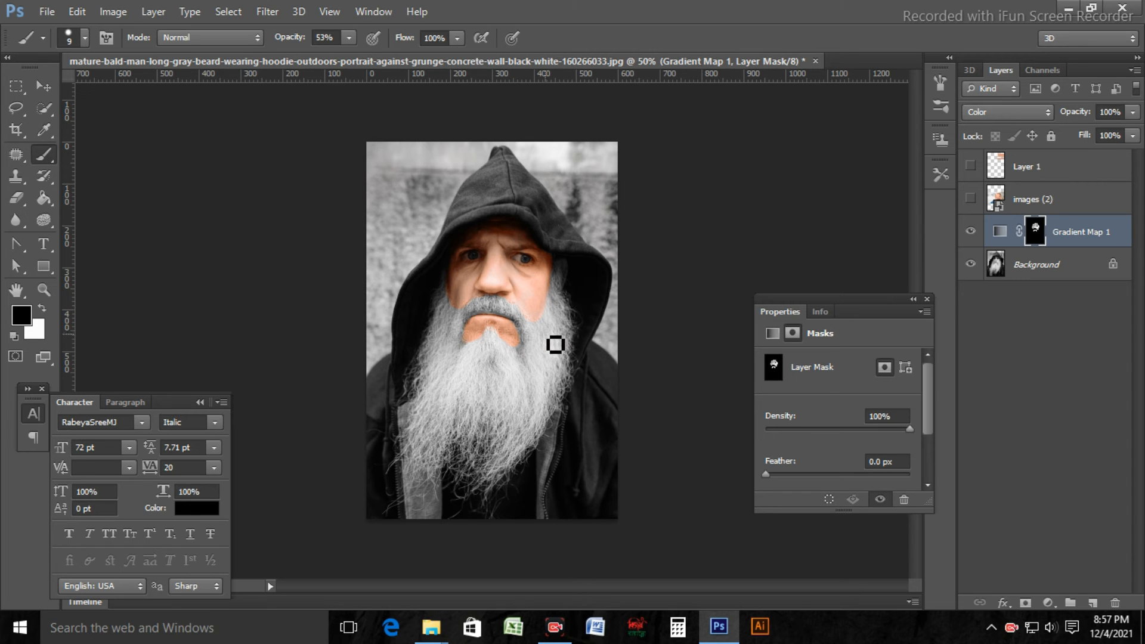
Show the images (2) reference photo and the Layer 1 skin-tone swatches for review, and hide both again.
click(970, 200)
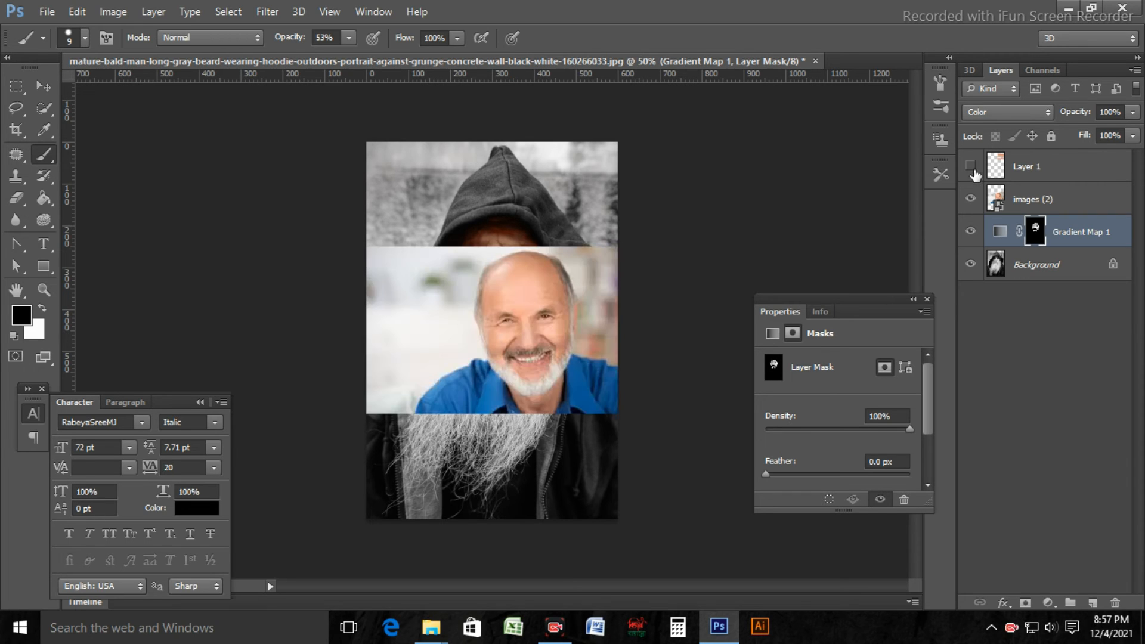
click(971, 167)
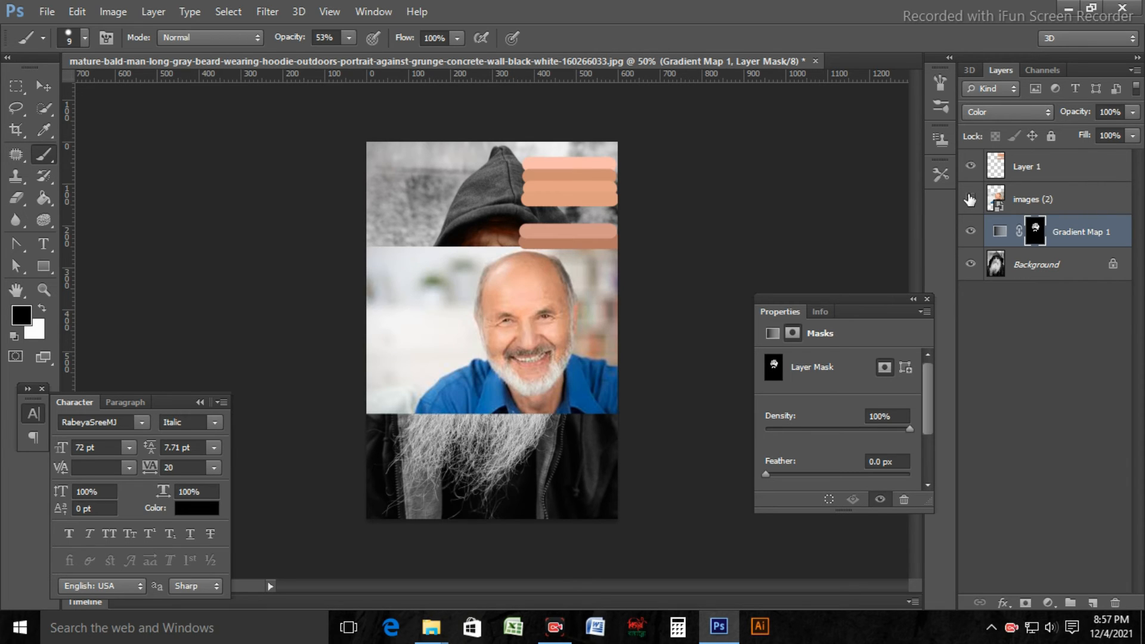
click(970, 199)
click(971, 167)
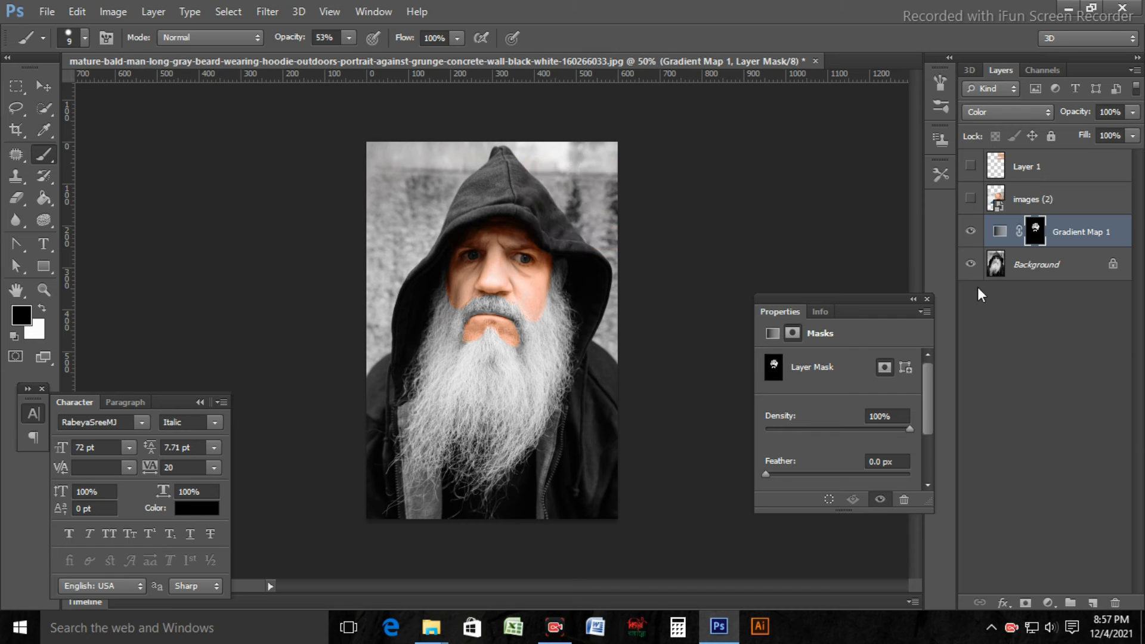
Compare the photo before and after colorizing by toggling the visibility of the Gradient Map 1 and Background layers.
click(970, 233)
click(970, 234)
click(970, 234)
click(970, 267)
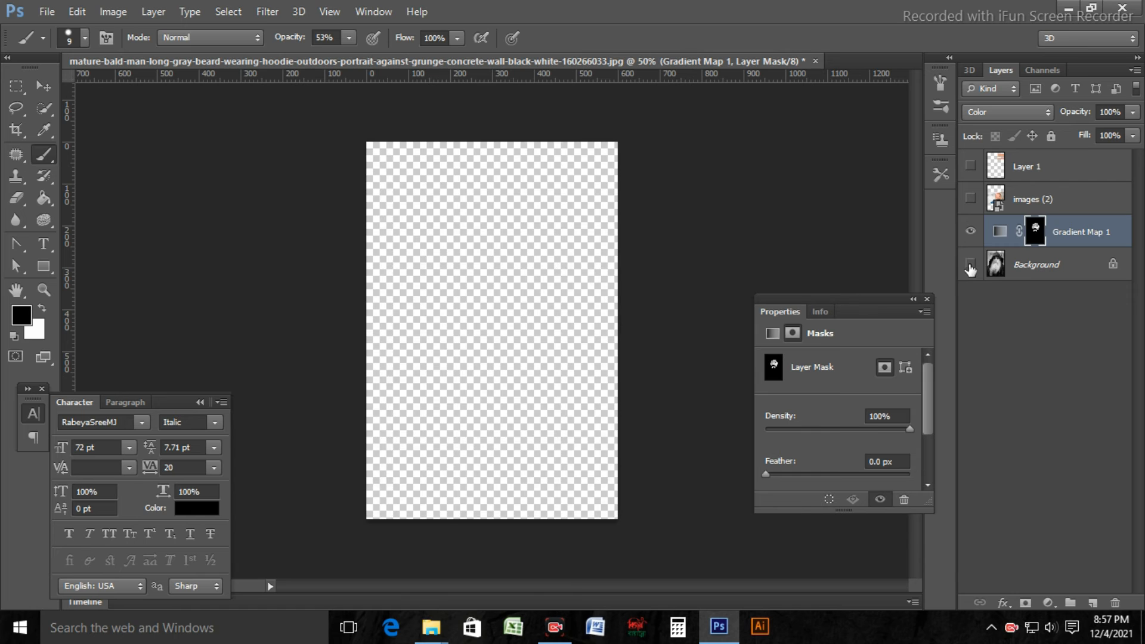
click(971, 264)
click(970, 235)
click(970, 234)
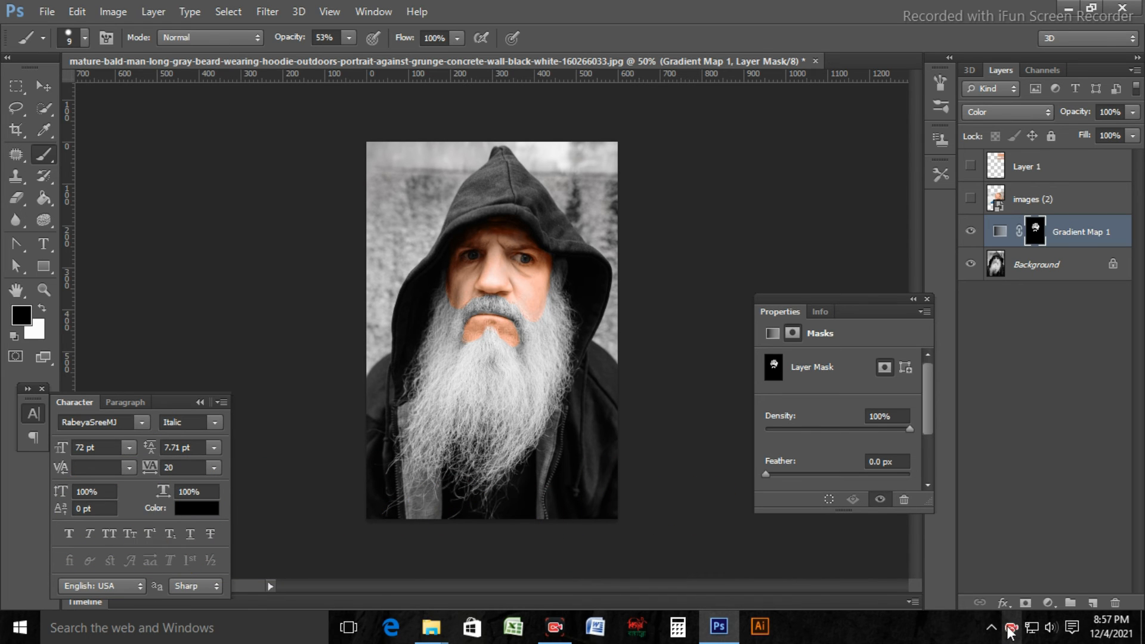
click(554, 626)
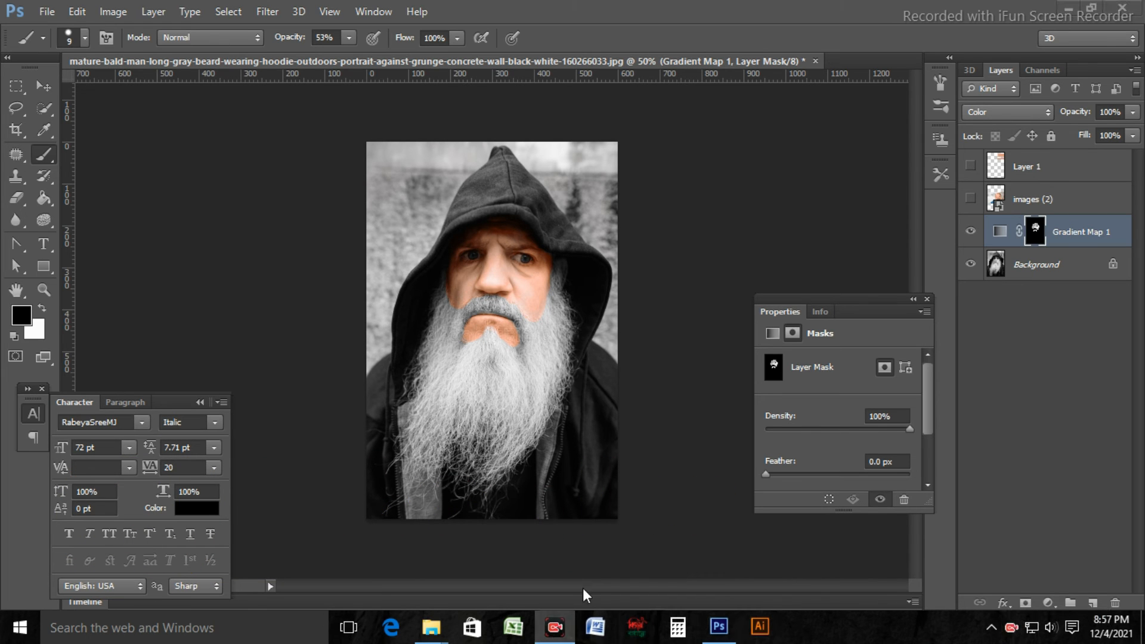